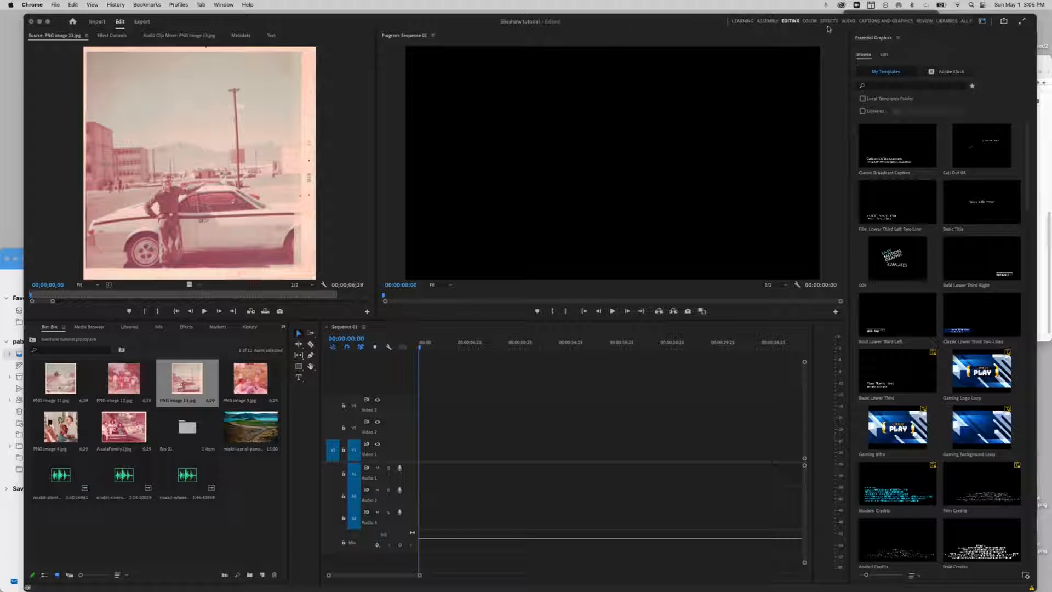
click(982, 22)
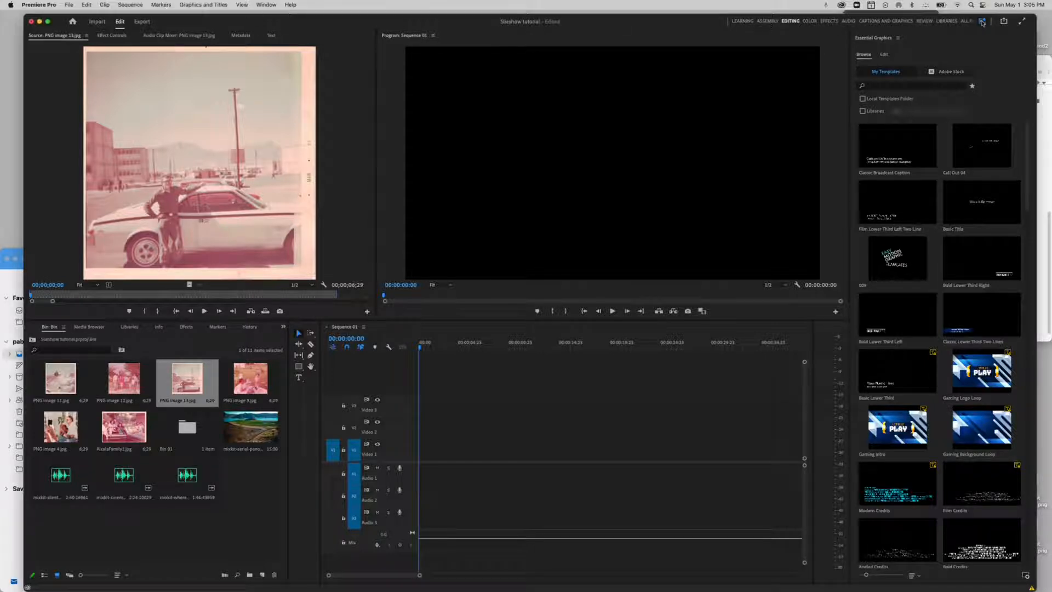
click(982, 22)
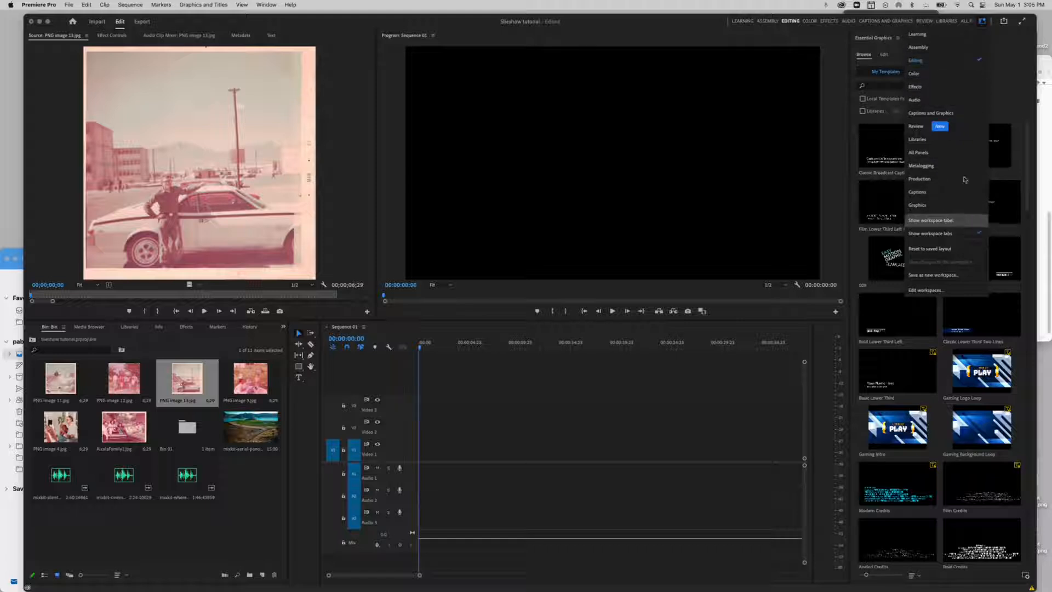
click(981, 22)
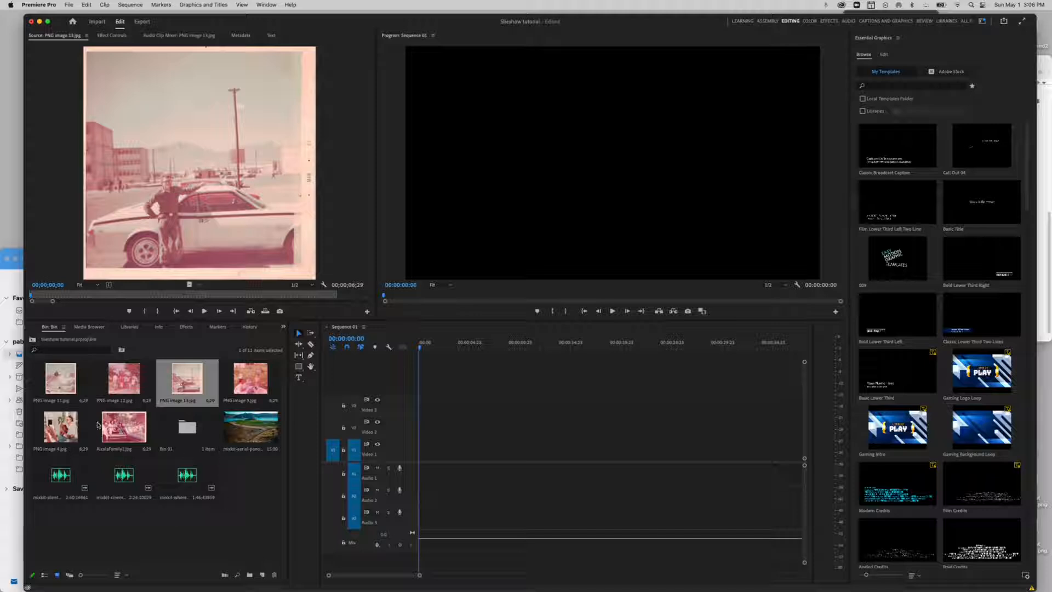
Place the aerial panorama clip at the start of Video 1 in Sequence 01 and delete it again.
click(247, 431)
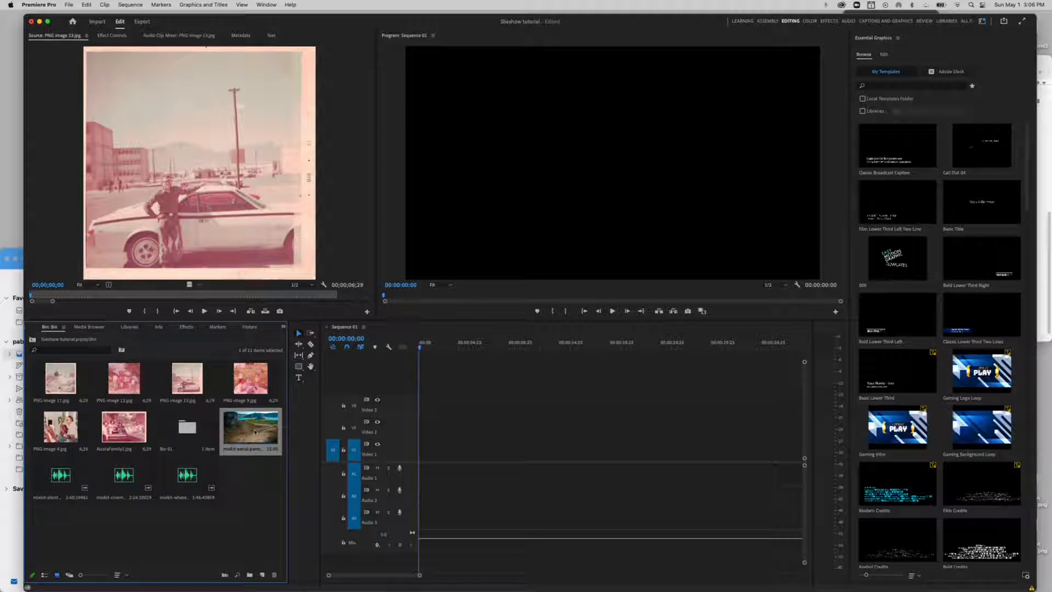
drag(253, 432, 420, 460)
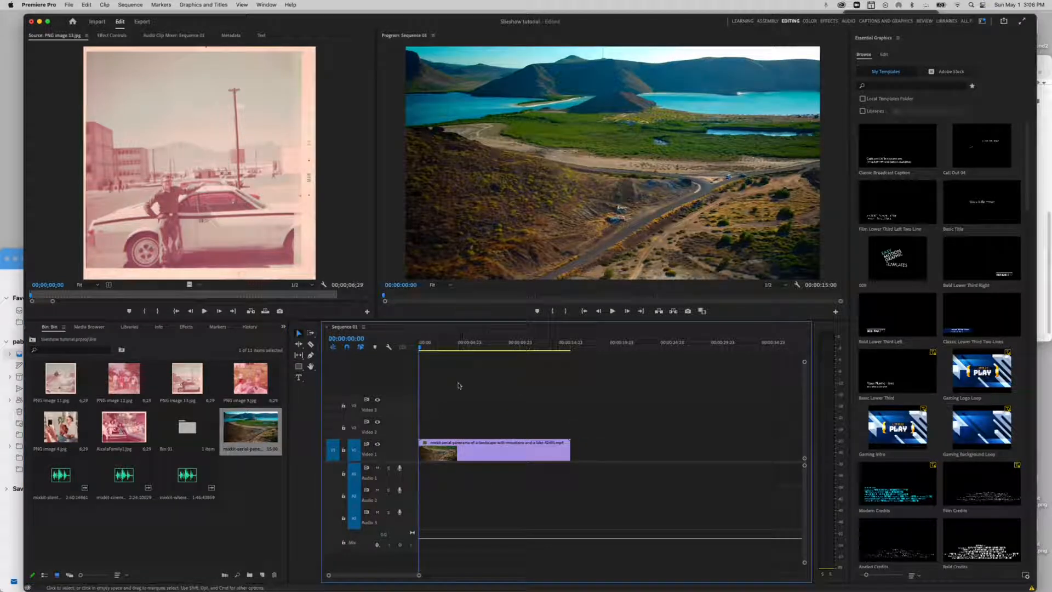
click(500, 448)
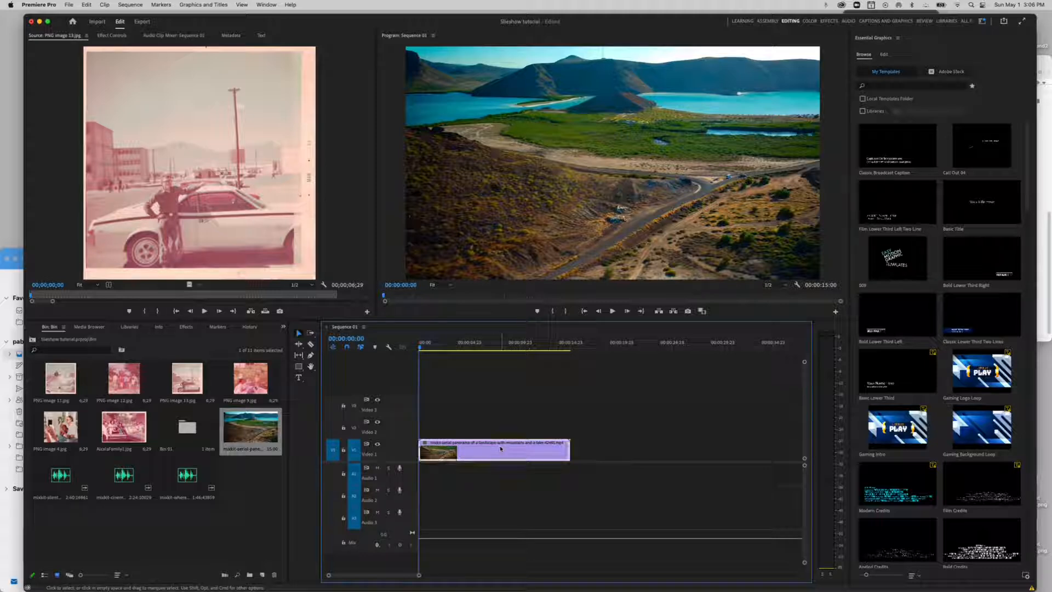
key(Delete)
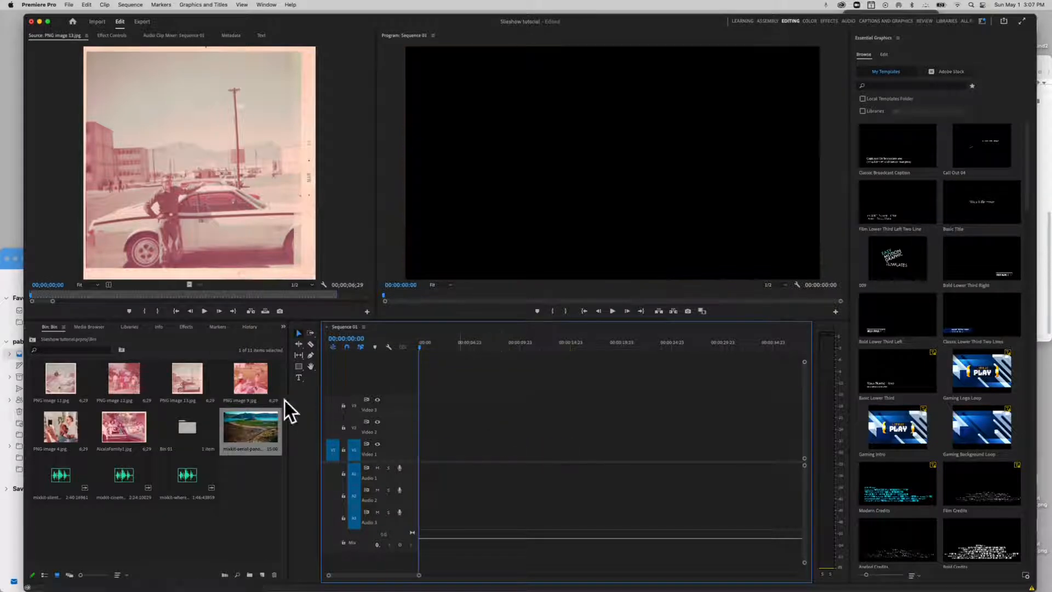
Create a new sequence named Sequence 02 with the DV-NTSC Standard 48kHz preset and close Sequence 01 in the timeline.
click(68, 4)
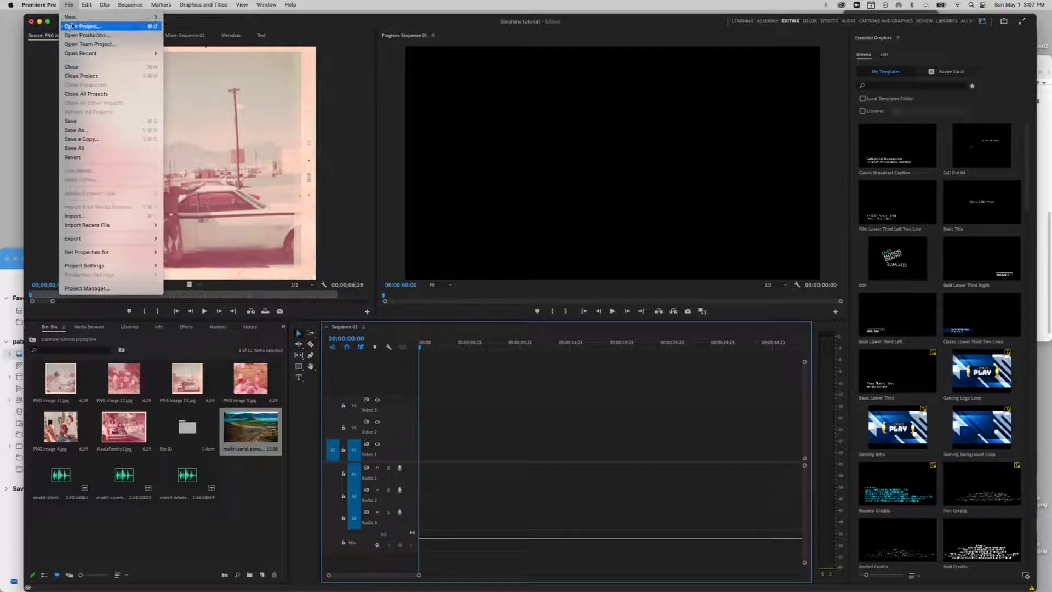
mouse_move(112, 3)
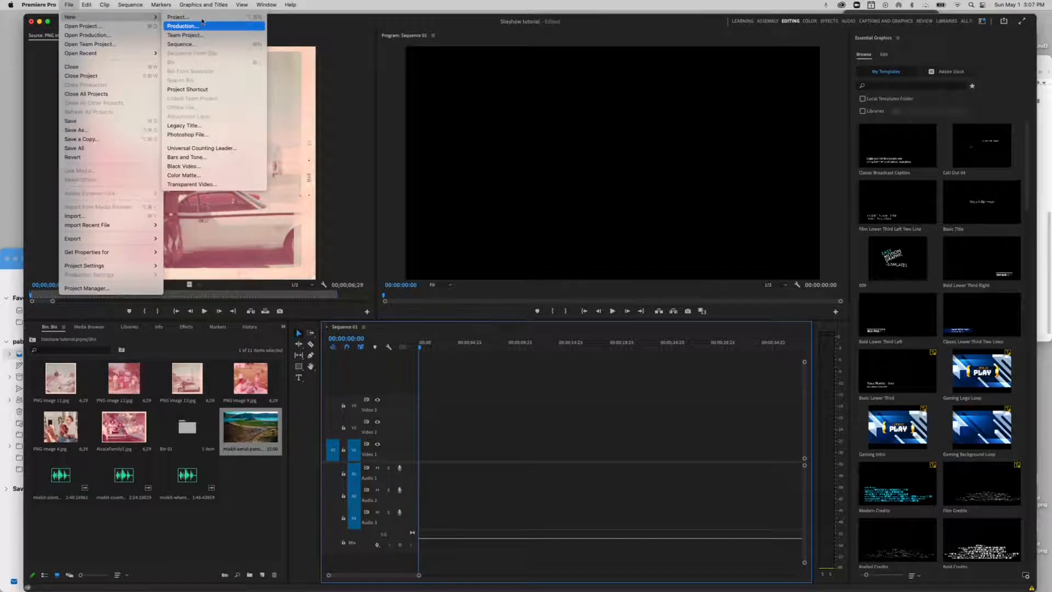
click(206, 45)
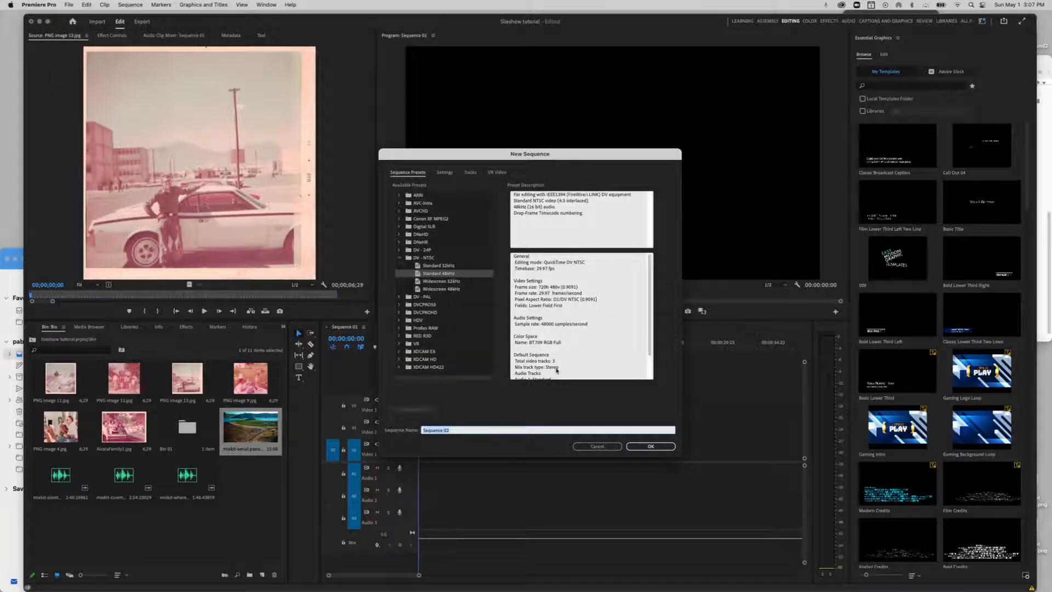
click(651, 447)
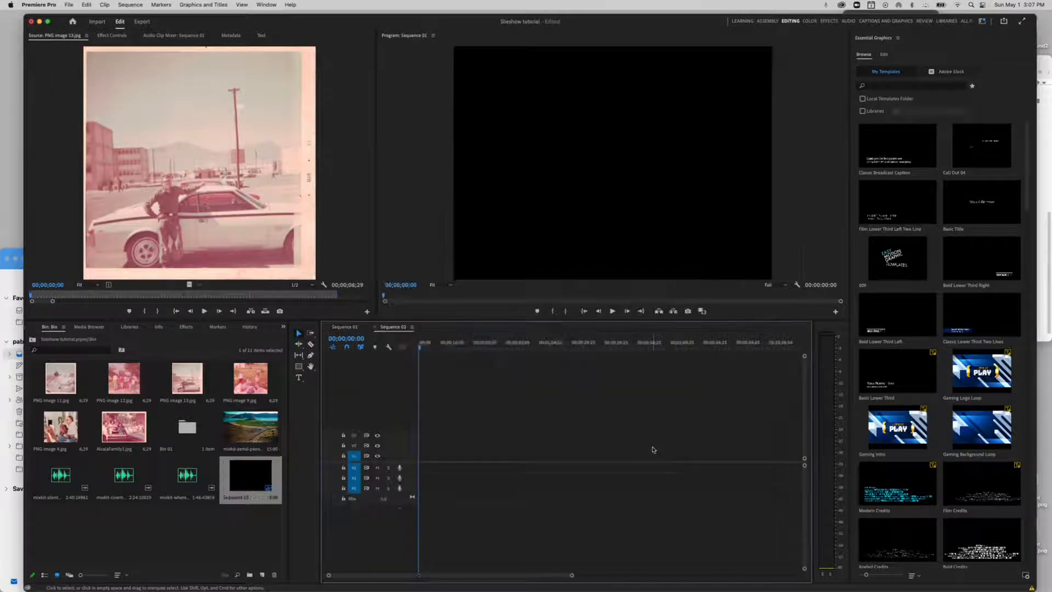
click(248, 480)
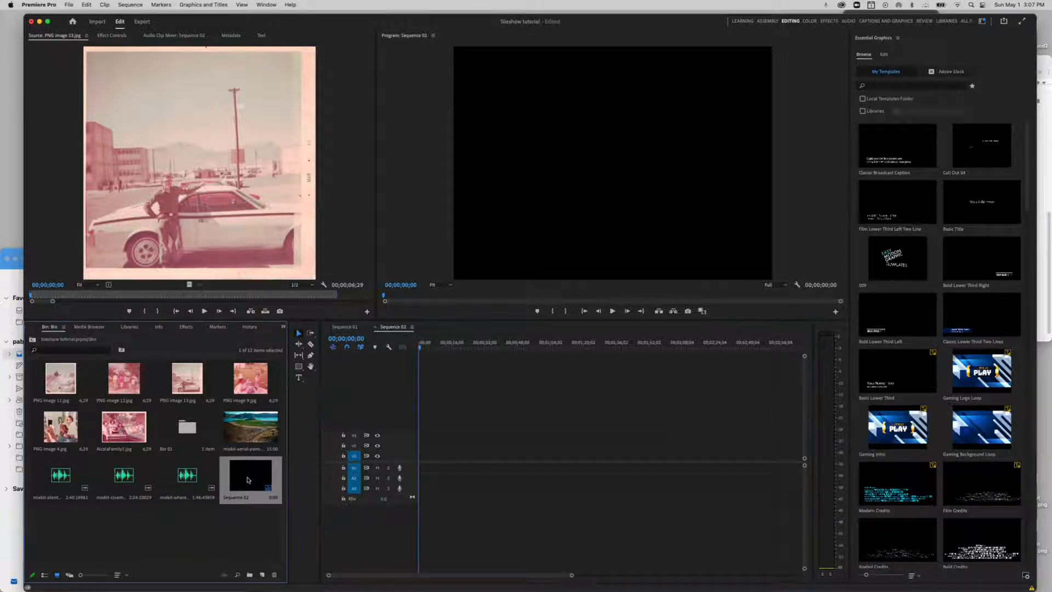
click(324, 327)
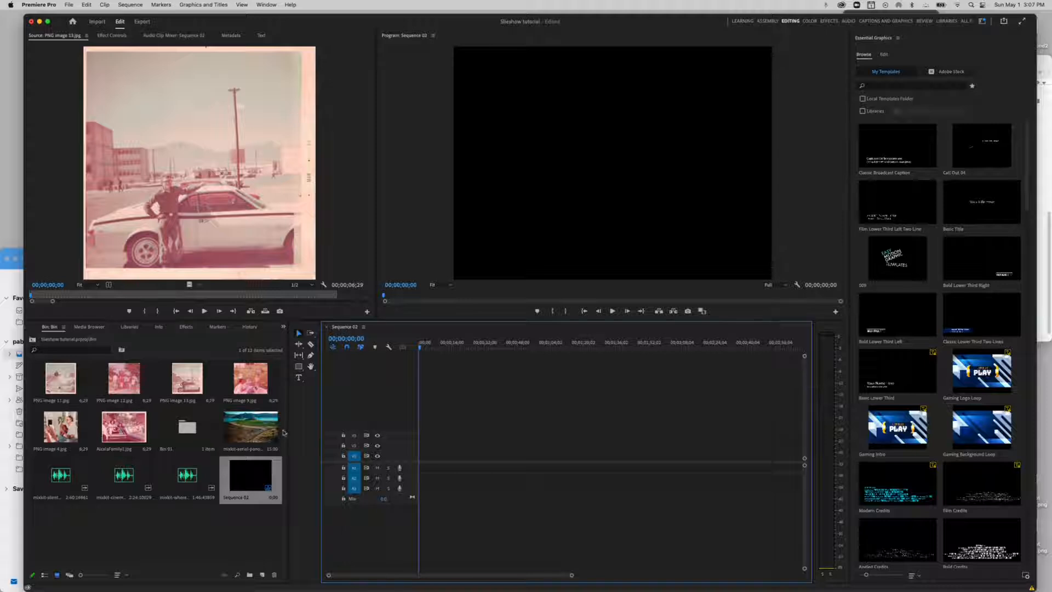
Place the aerial panorama clip at the start of Video 1 in Sequence 02 and change the sequence settings to match the clip.
drag(282, 433, 423, 462)
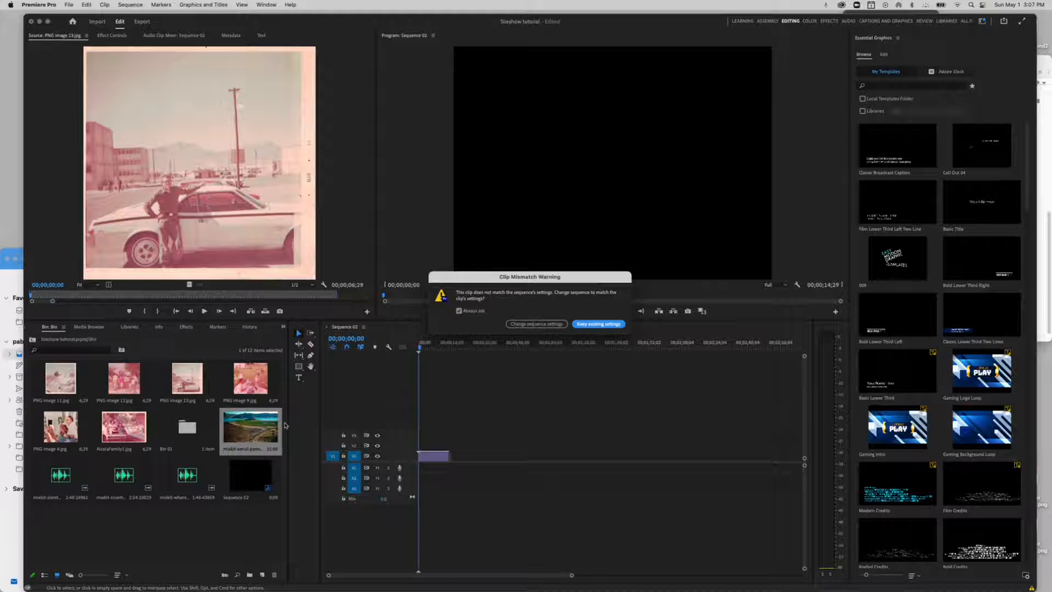
click(540, 324)
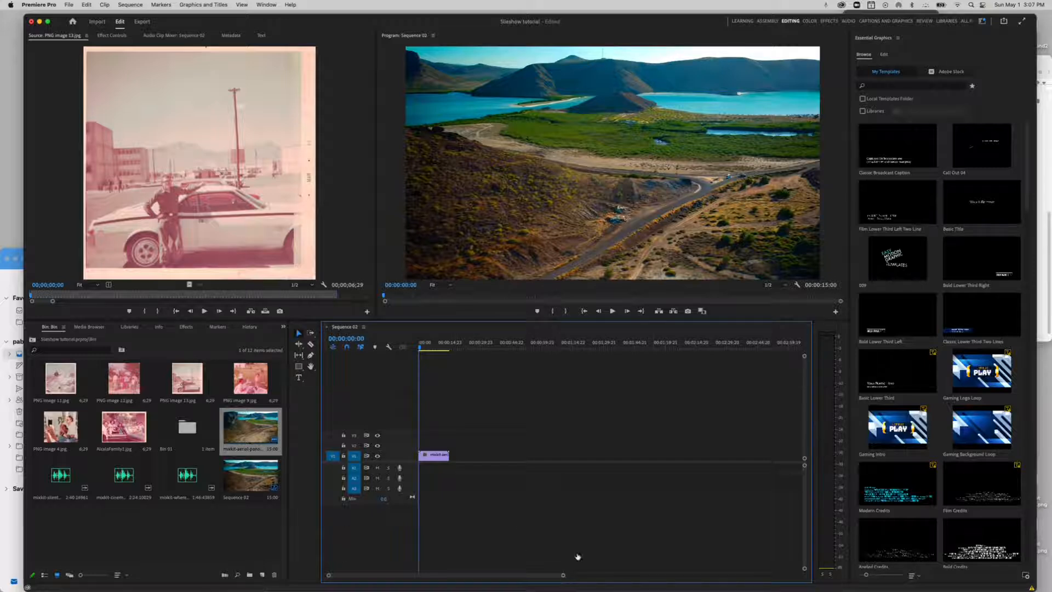
Increase the height of the video and audio tracks and delete the aerial panorama clip from Video 1.
drag(804, 357, 804, 363)
drag(804, 465, 803, 470)
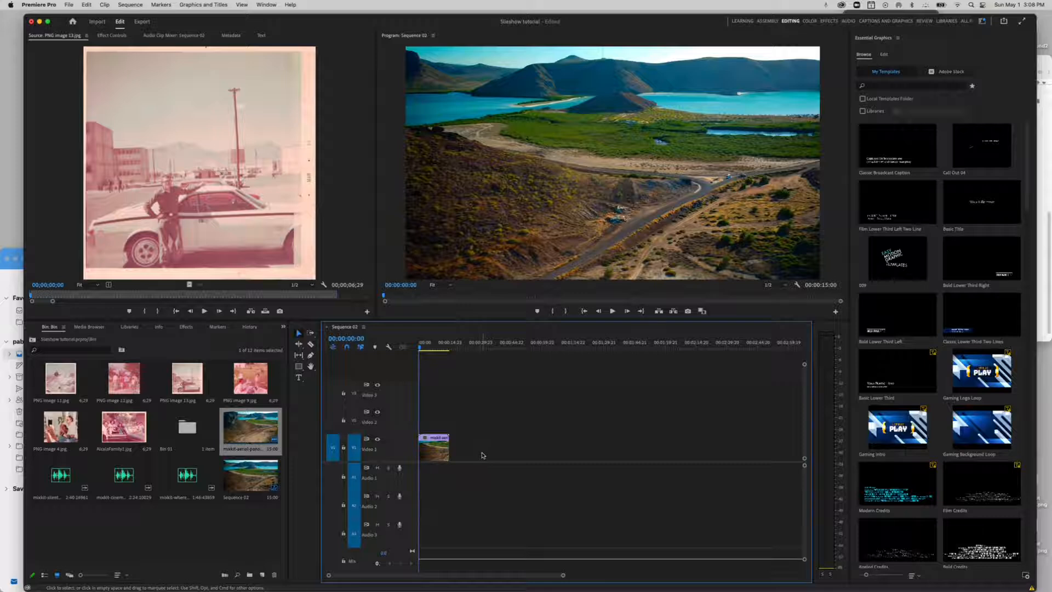
click(435, 454)
key(Delete)
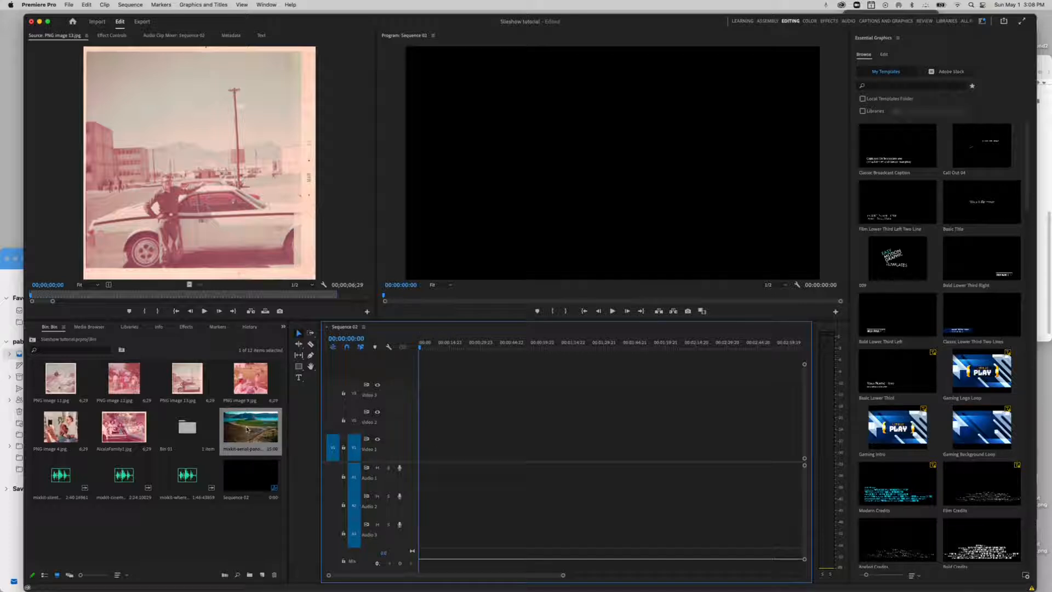
Examine the imported photos in the Source Monitor, including the backyard, snowy hillside, white car, family with car and guitar player pictures.
click(111, 385)
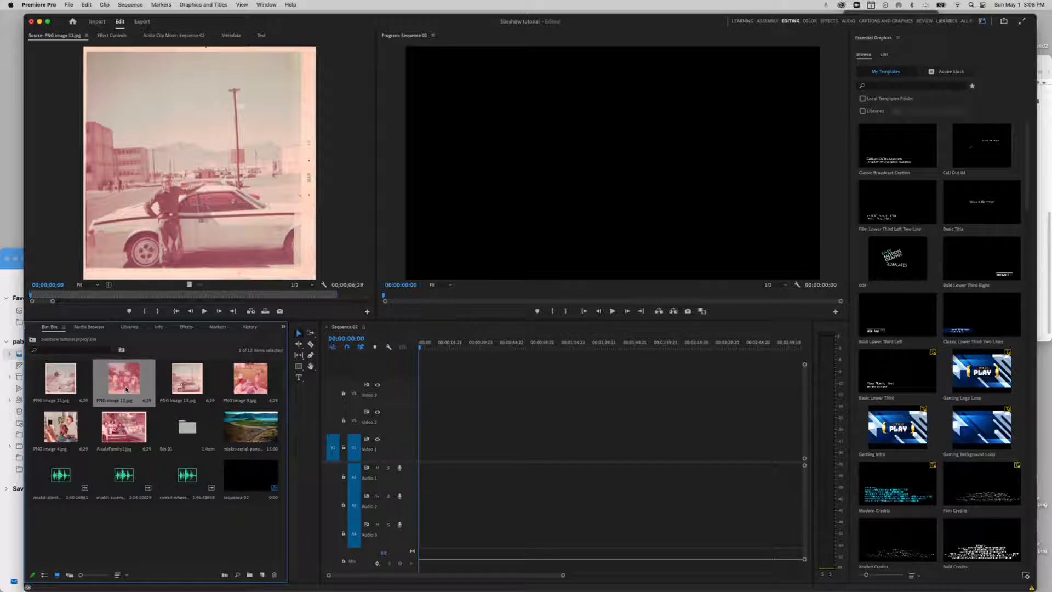
click(176, 387)
click(230, 386)
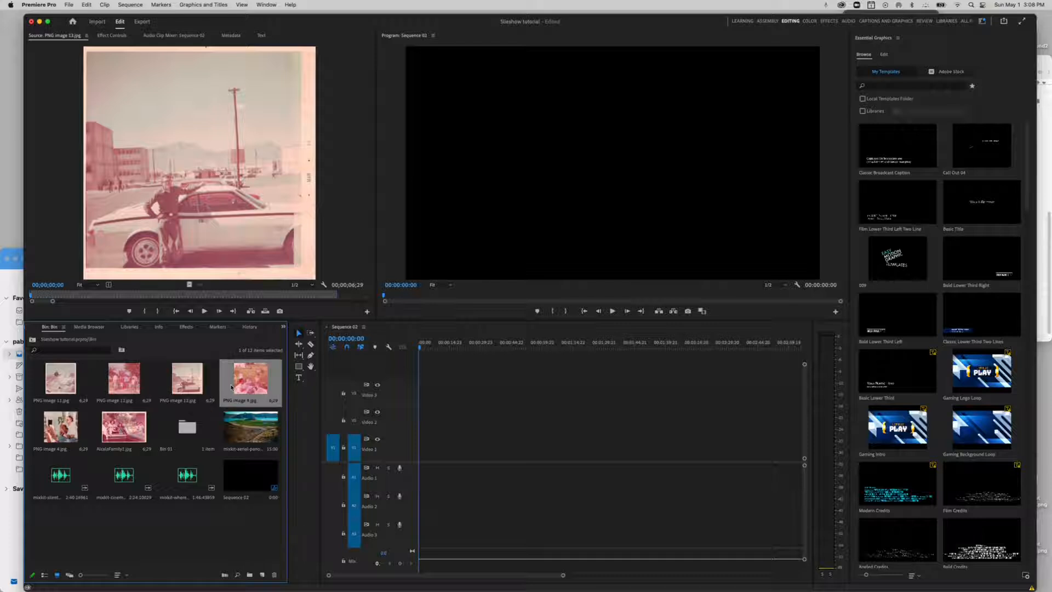
double_click(260, 374)
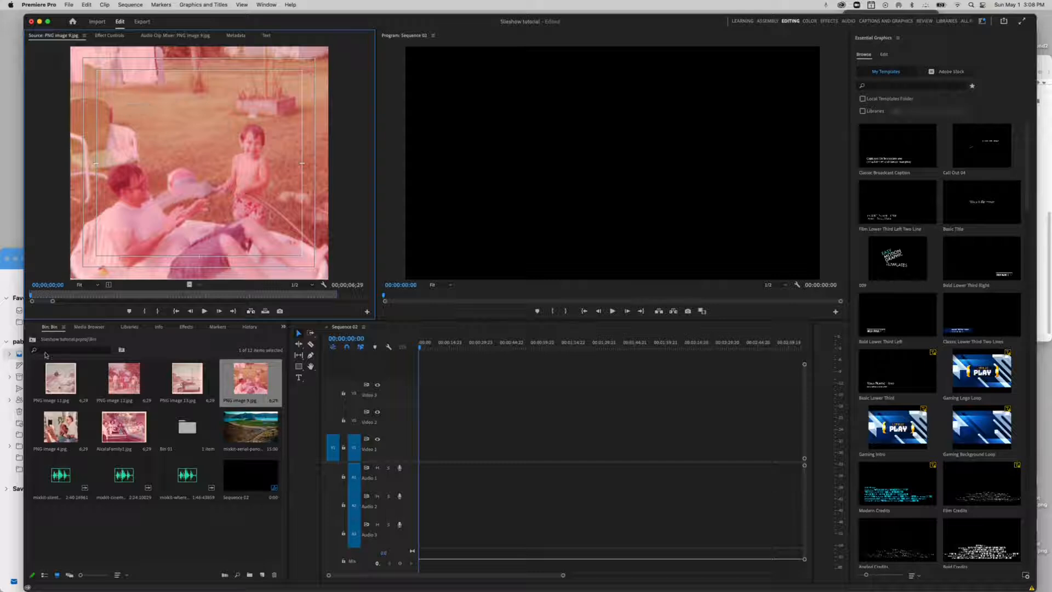
double_click(62, 385)
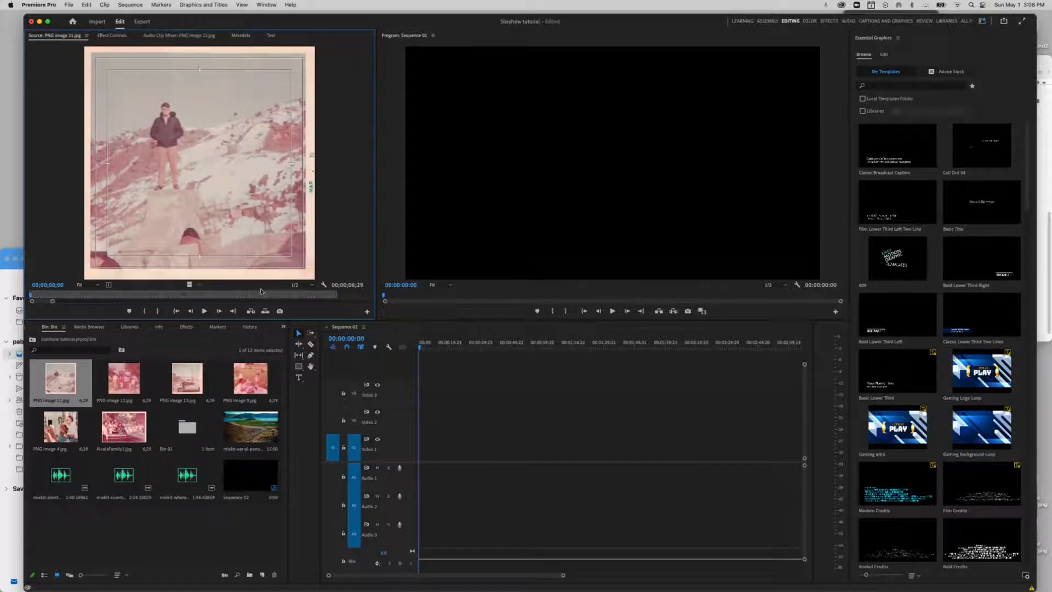
double_click(162, 399)
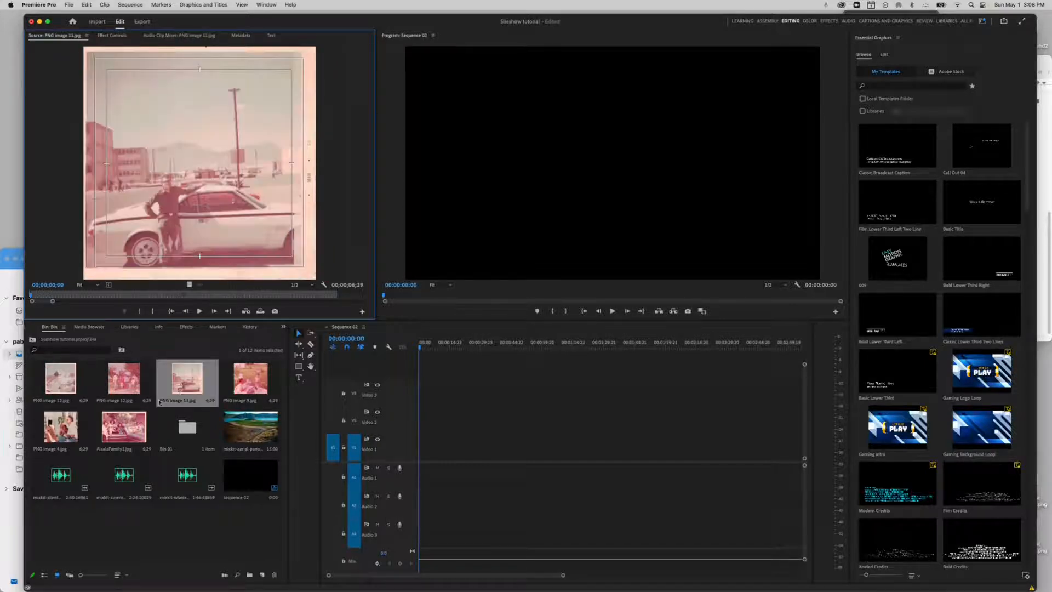
double_click(96, 447)
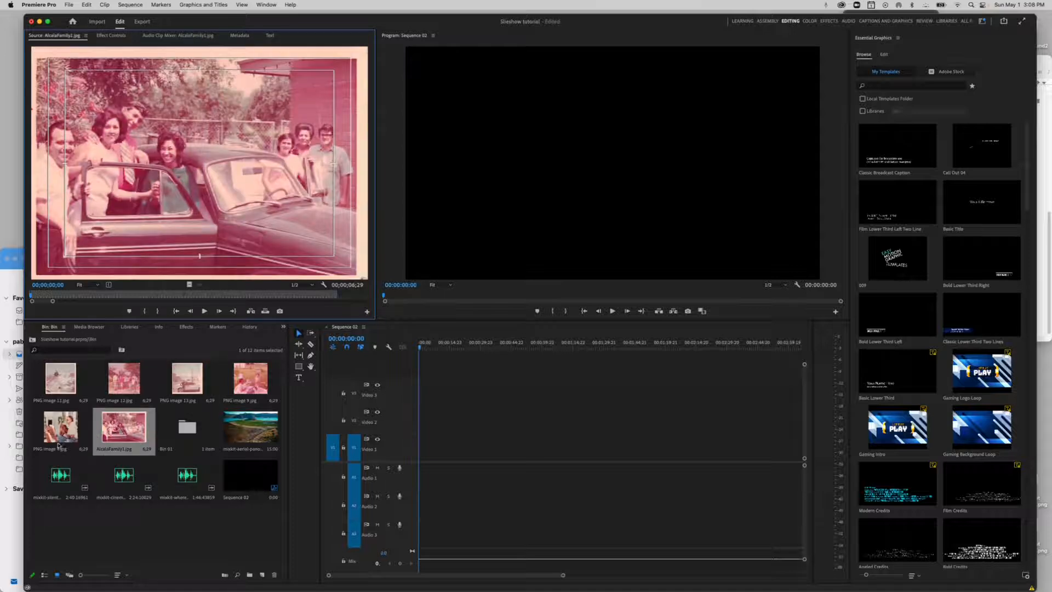
click(60, 440)
double_click(59, 441)
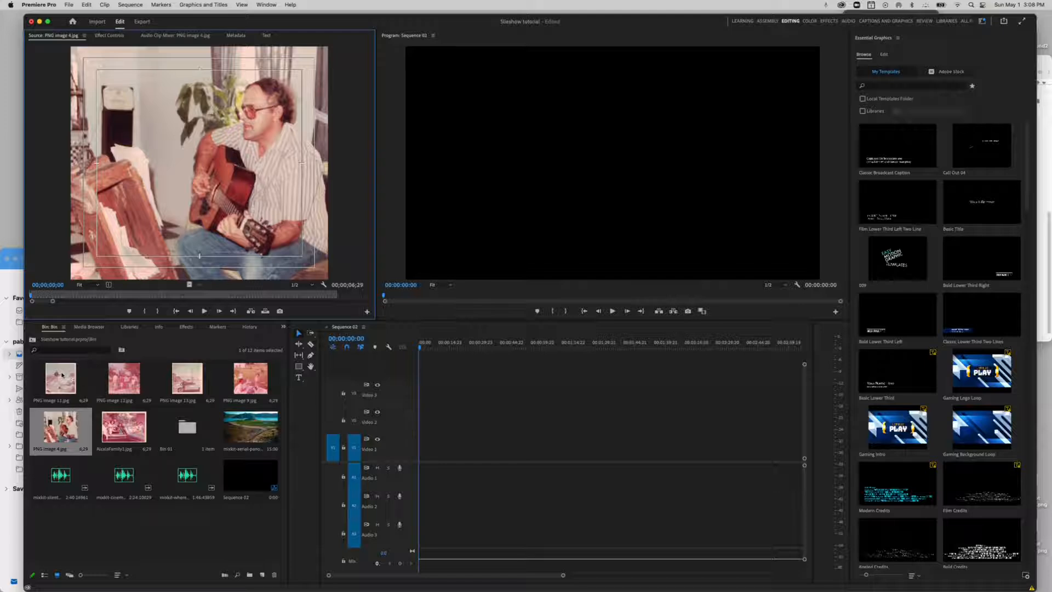
Place the snowy hillside photo at the start of Video 1 with the family group photo directly after it, and preview the second photo.
click(83, 396)
drag(325, 409, 422, 450)
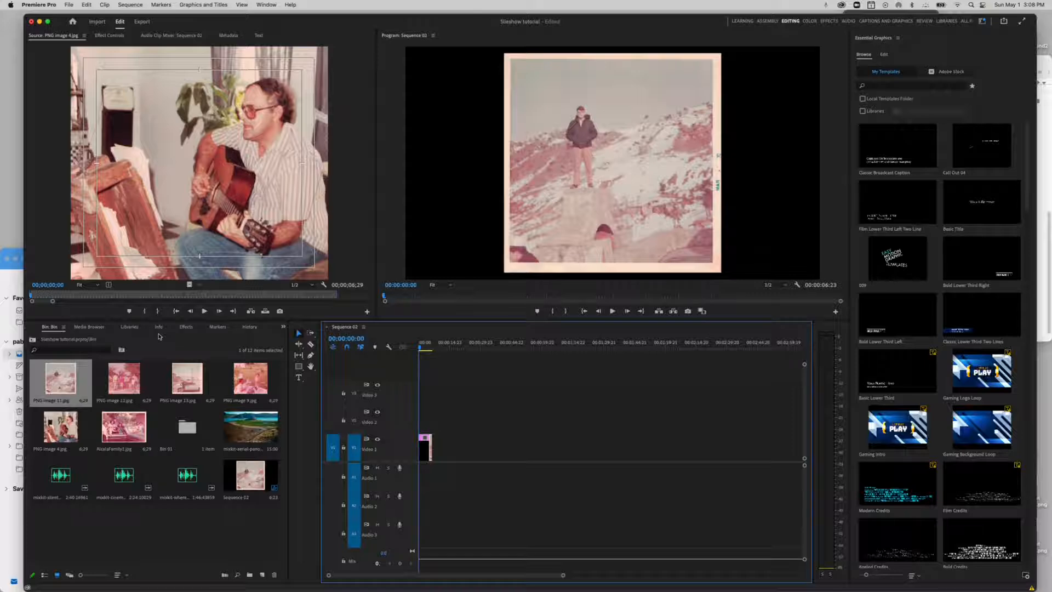
click(123, 382)
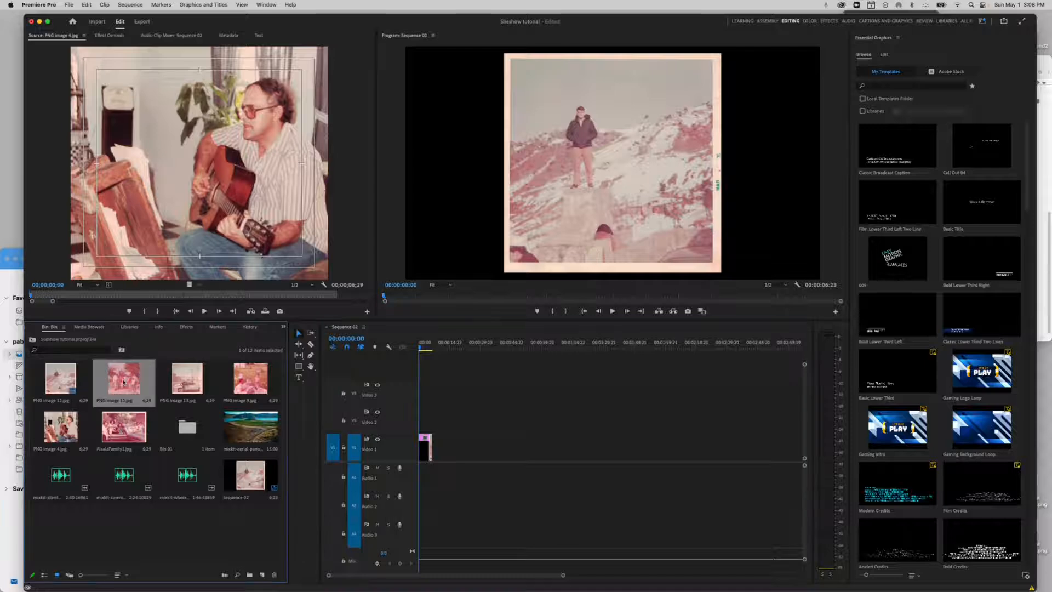
drag(126, 379, 440, 449)
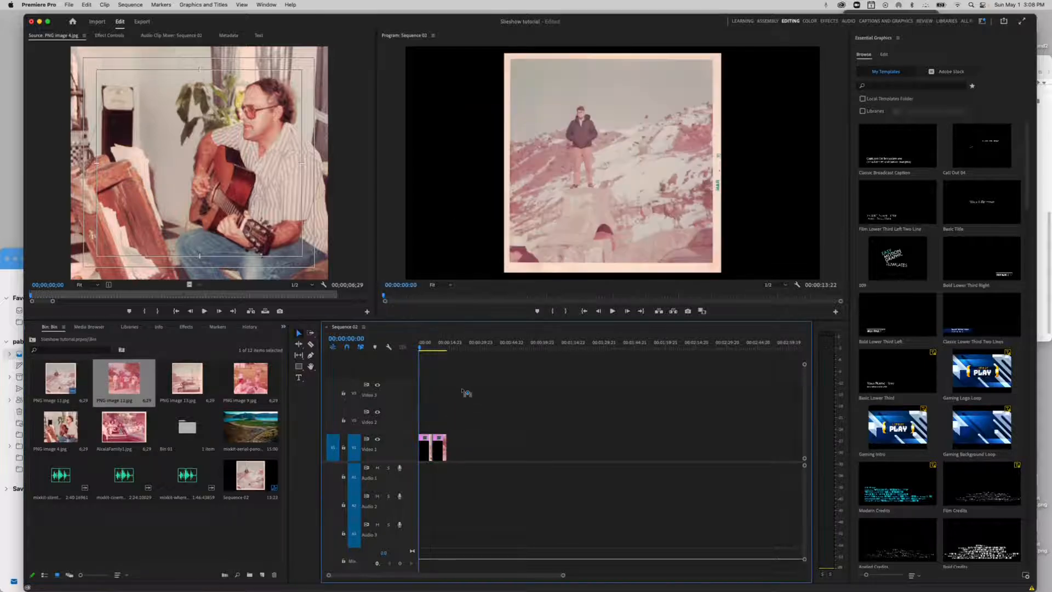
click(425, 347)
drag(427, 347, 435, 348)
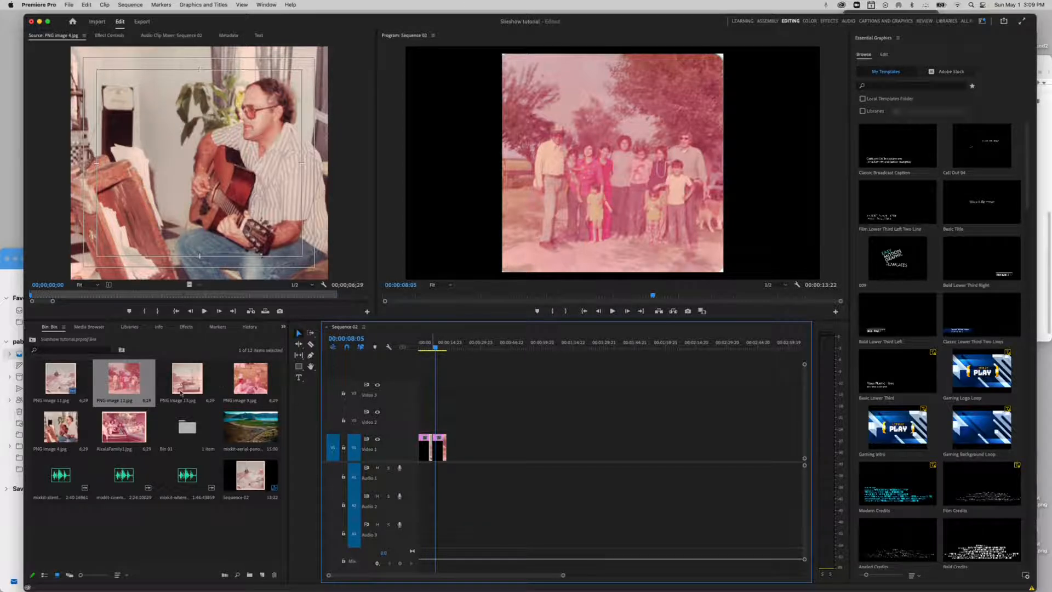
Add the backyard photo PNG image 9.jpg as the third clip on Video 1 and preview it in the sequence.
drag(250, 378, 451, 450)
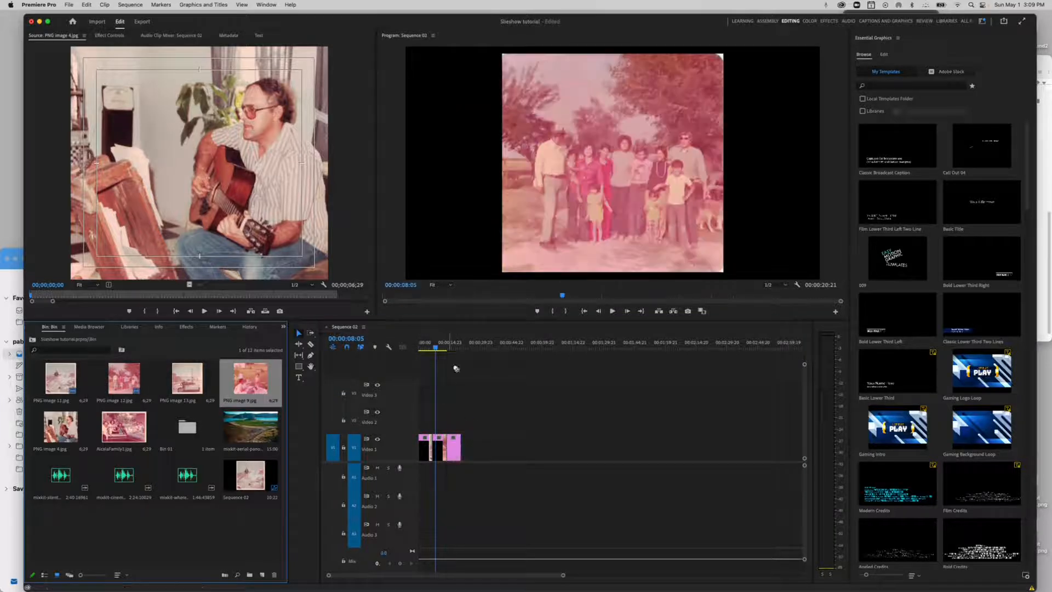
click(447, 349)
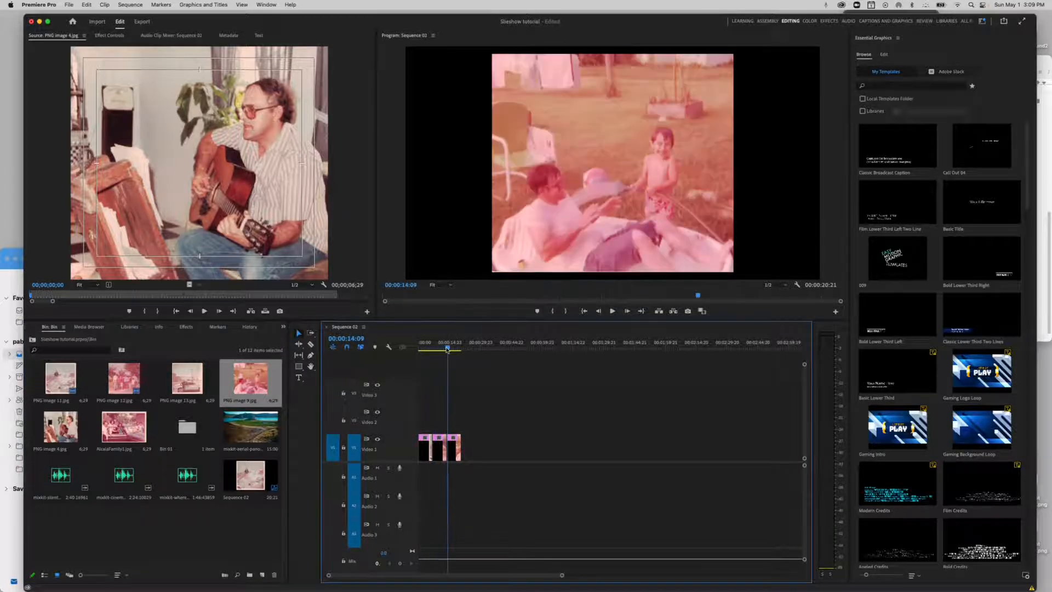
click(447, 349)
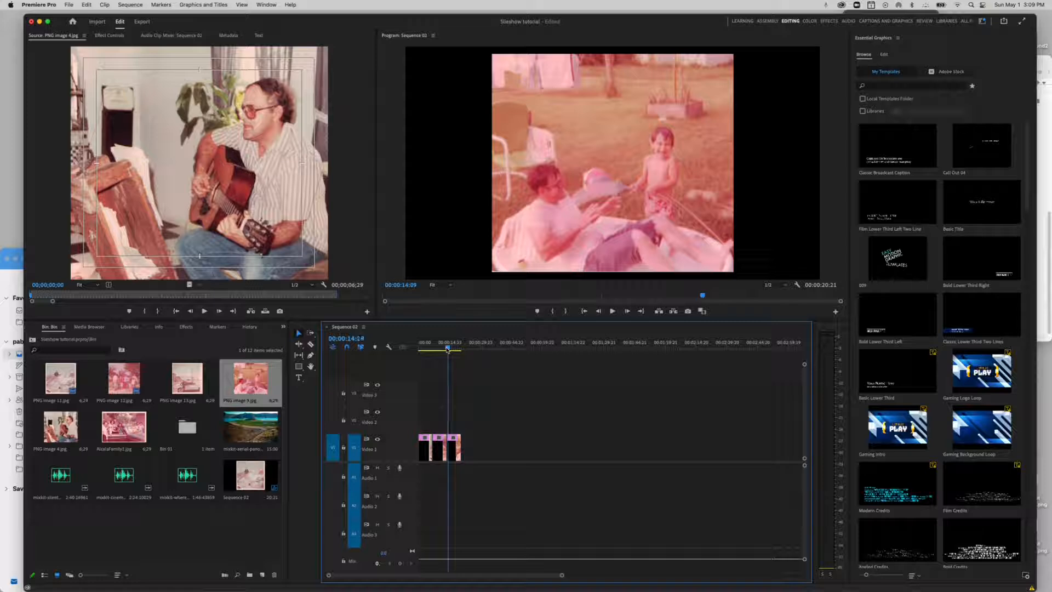
Add the guitar player photo as the fourth clip on Video 1, preview it and return the playhead to the sequence start.
click(60, 430)
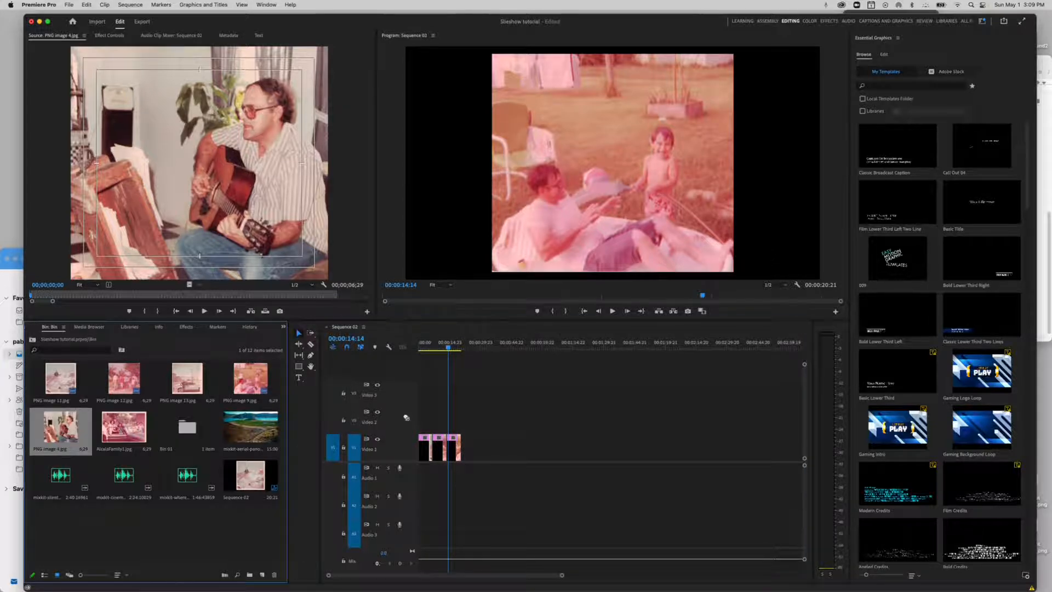
drag(406, 418, 468, 446)
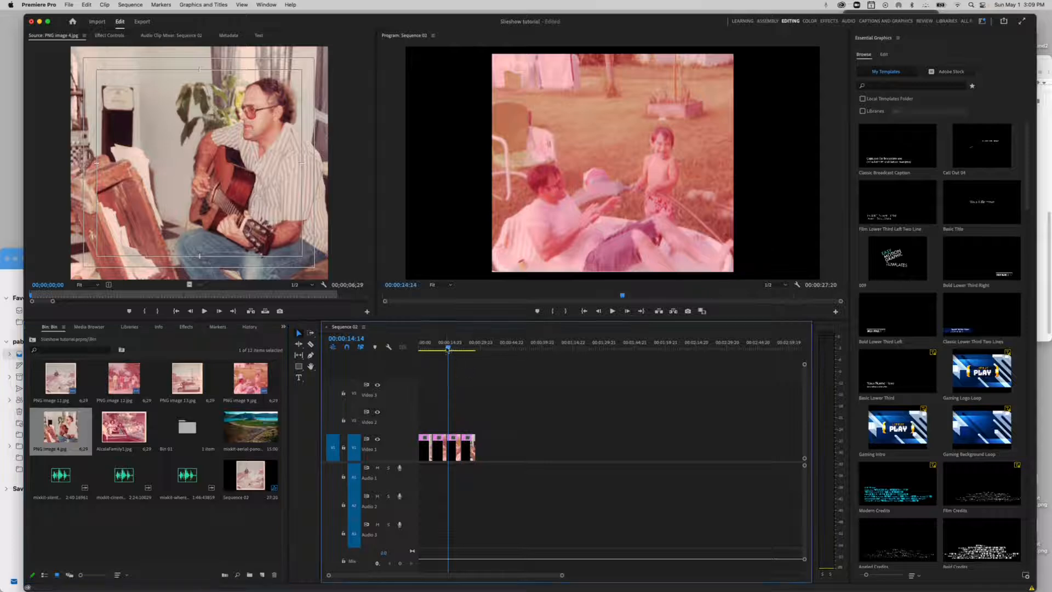
drag(448, 349, 465, 351)
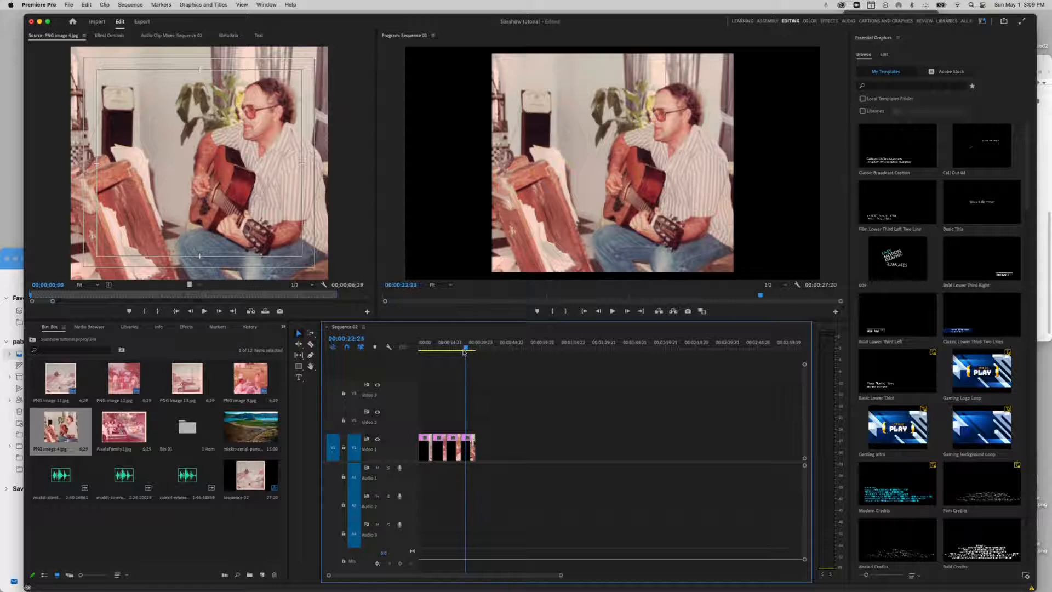
drag(463, 351, 410, 357)
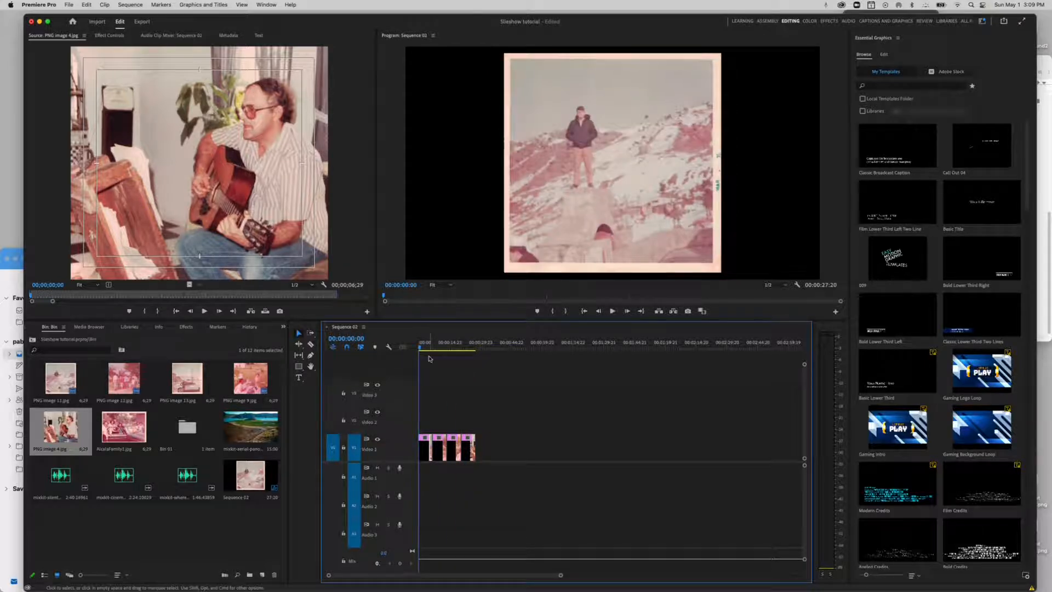
Preview the four-photo slideshow on Video 1 and return the playhead to the start of the sequence.
key(space)
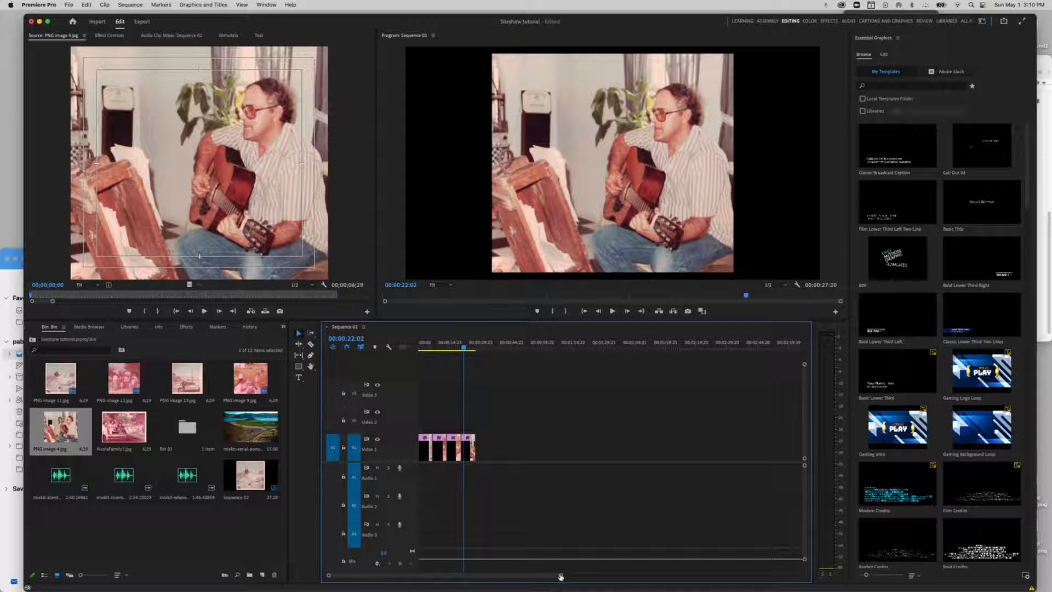
drag(560, 577, 420, 575)
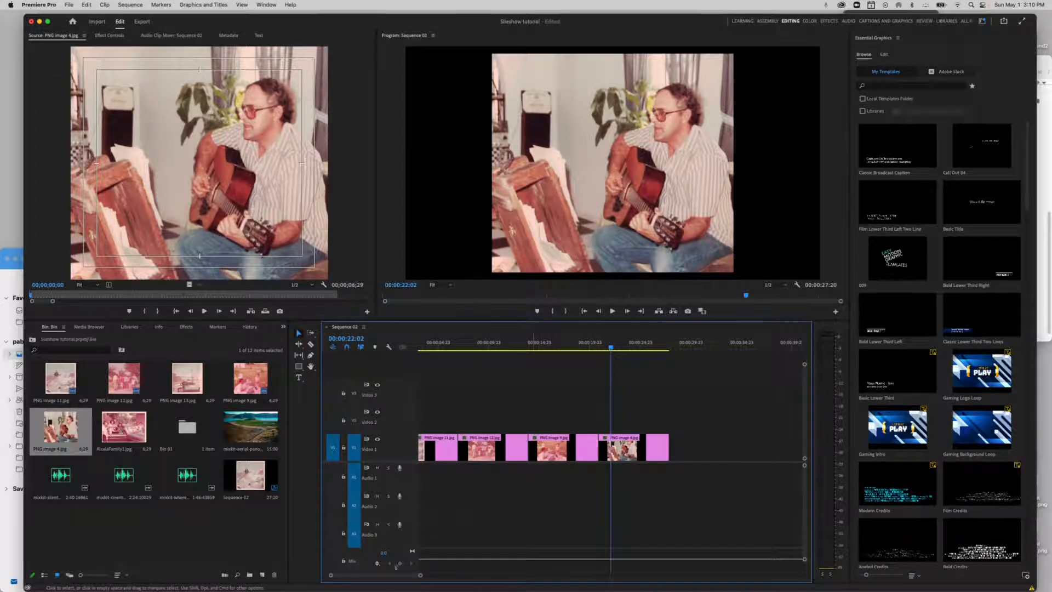
drag(387, 575, 379, 576)
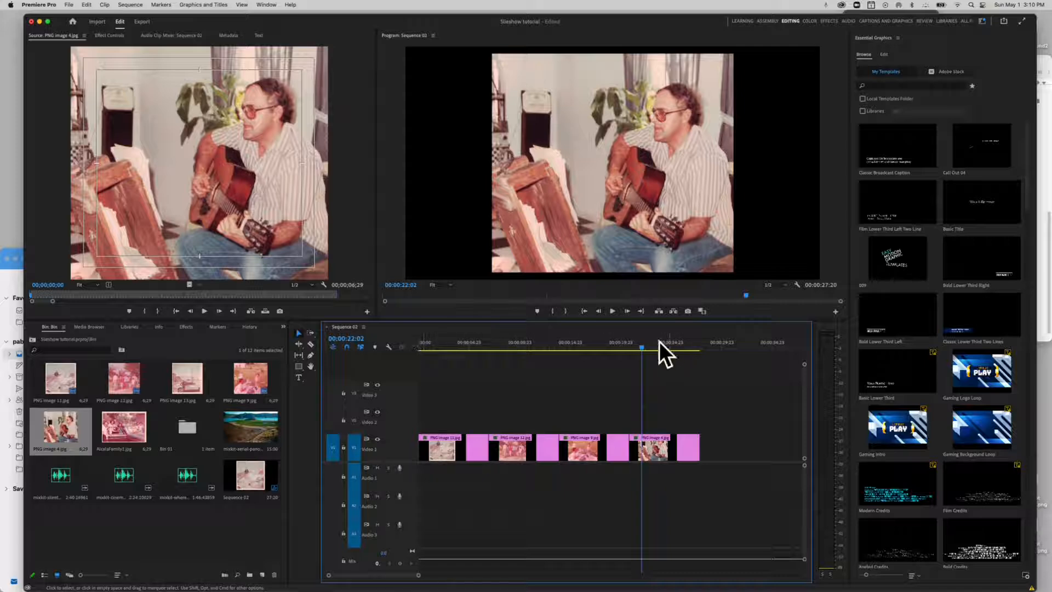
drag(642, 345, 383, 361)
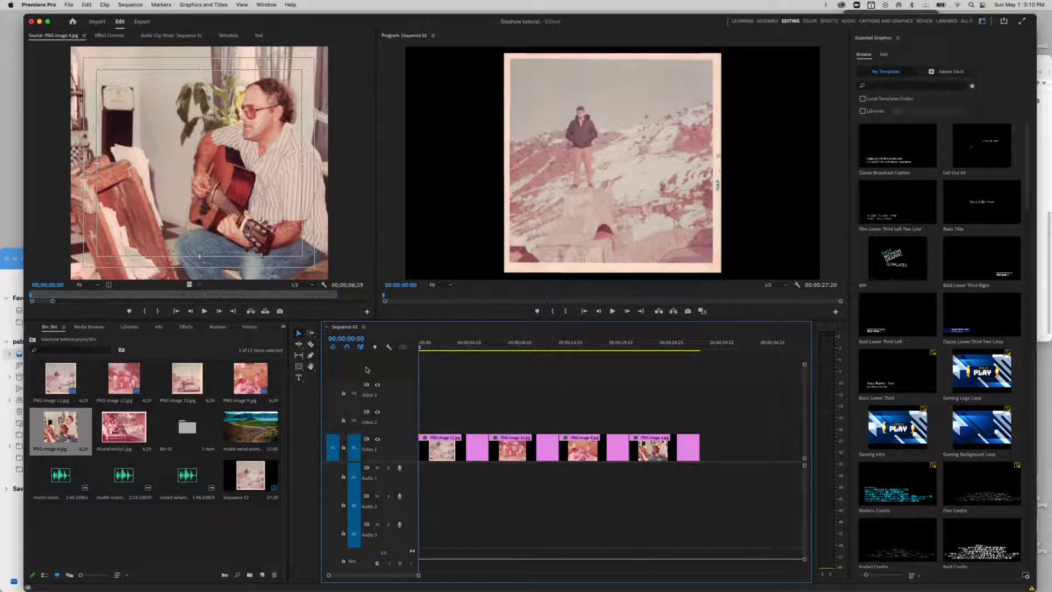
click(423, 346)
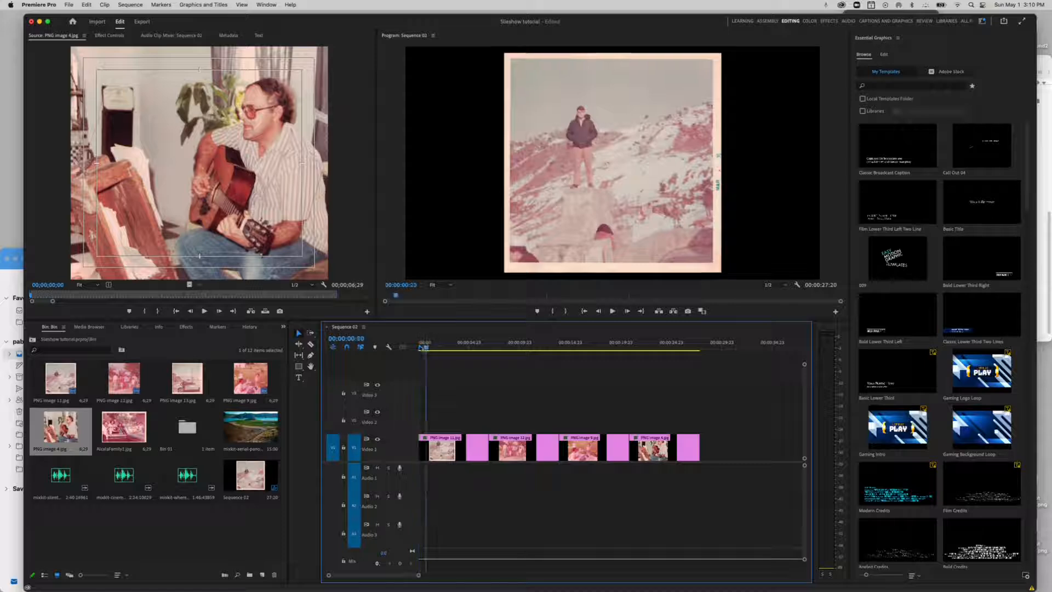
drag(422, 347, 414, 351)
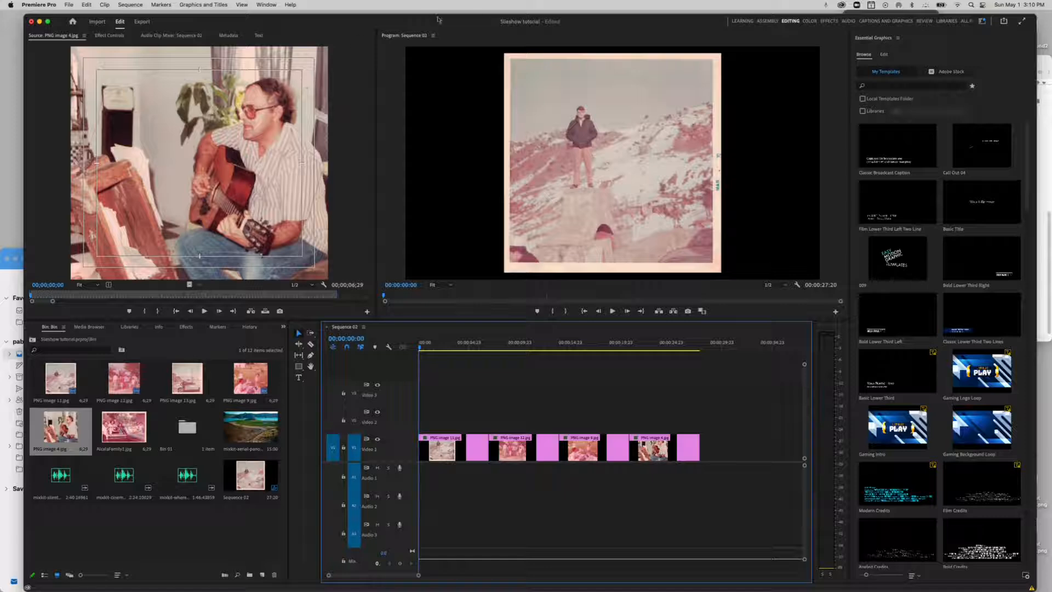
Switch to the Effects workspace and enable Position and Scale keyframing on the snowy hillside clip at the sequence start.
click(829, 20)
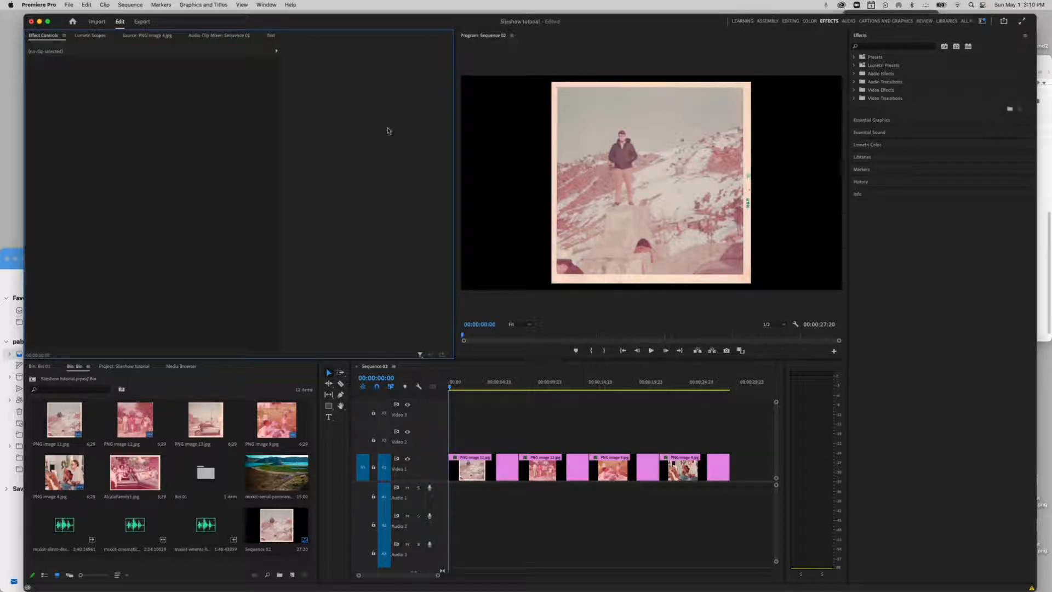
click(475, 468)
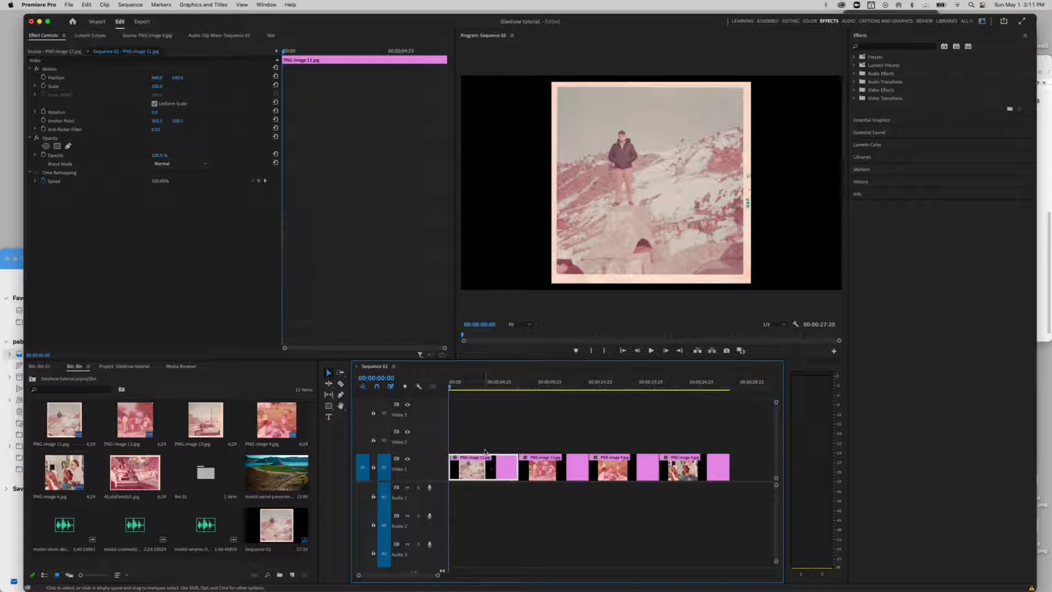
click(43, 79)
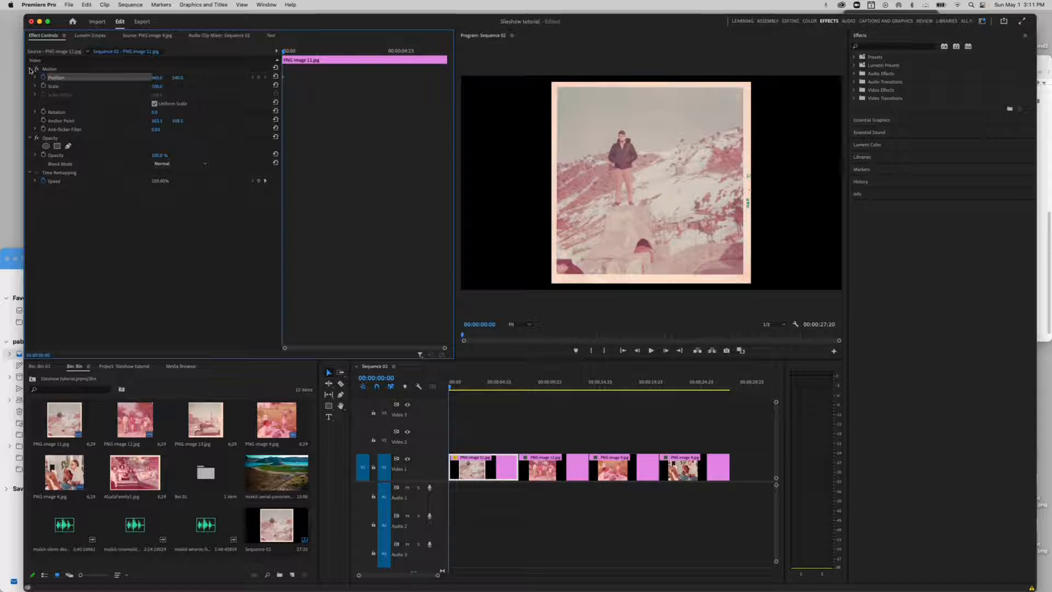
click(32, 69)
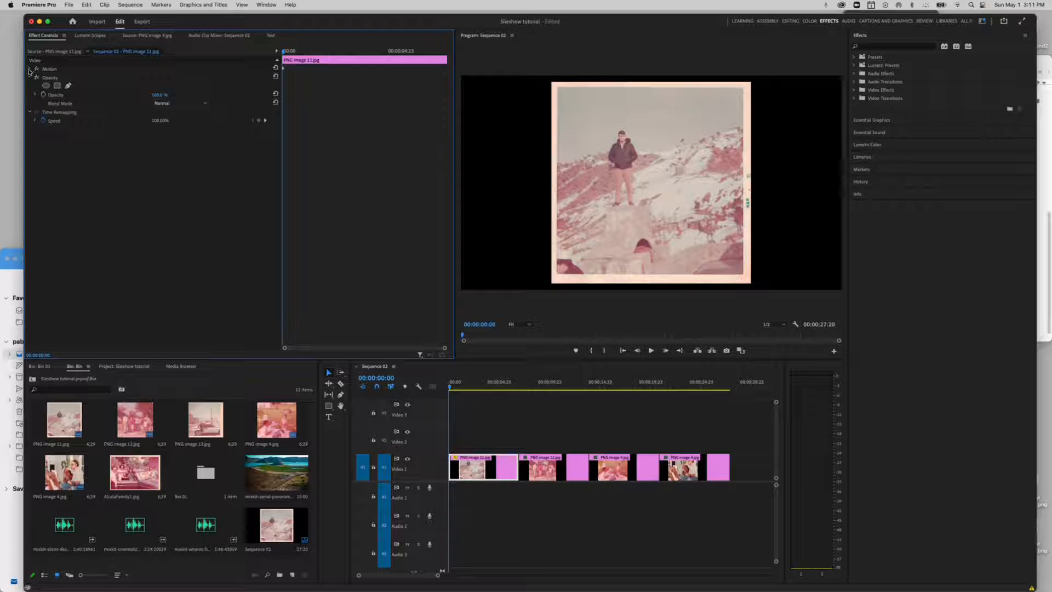
click(30, 69)
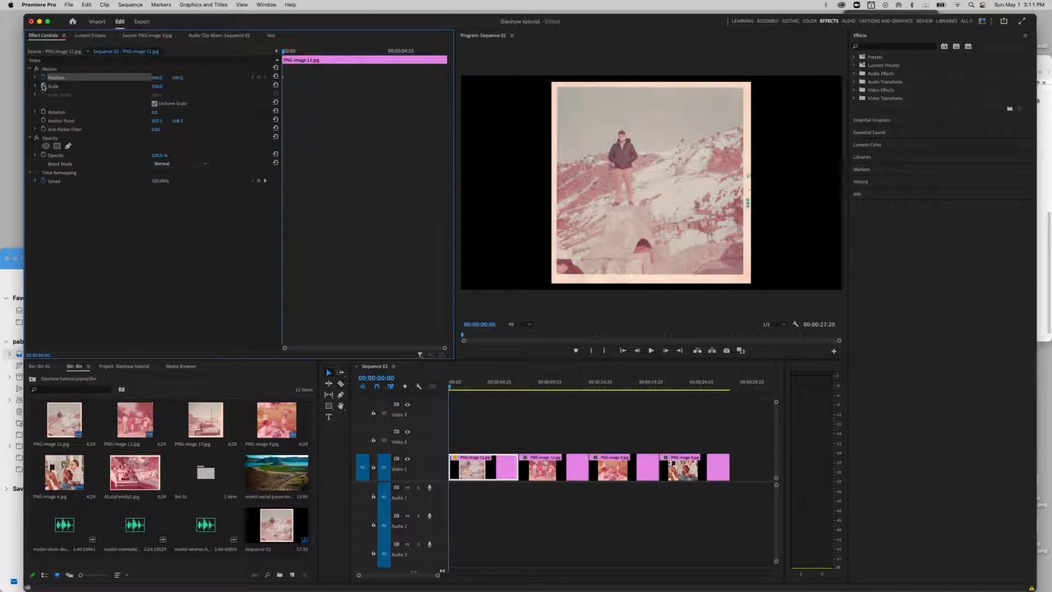
click(43, 86)
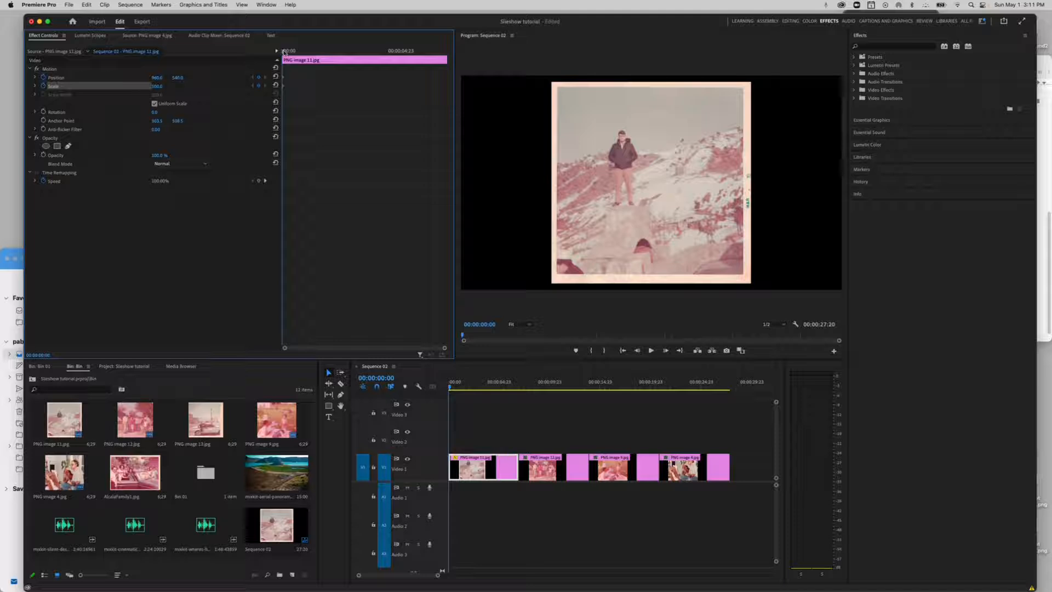
Add Position and Scale keyframes at 00:00:06:14 on the snowy hillside clip, with Scale about 131 and vertical Position about 621.
drag(284, 51, 438, 52)
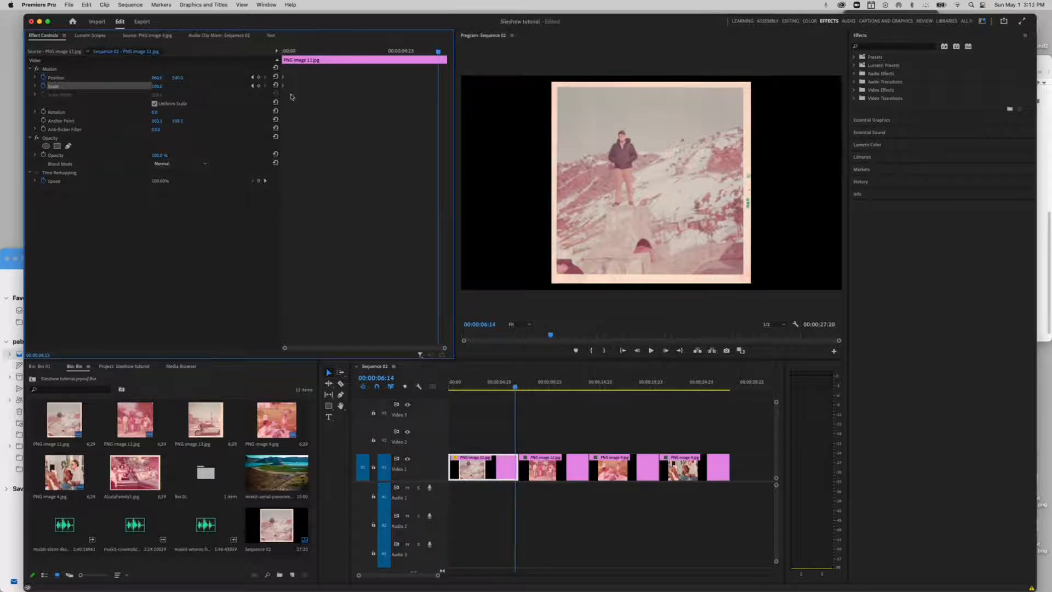
click(258, 77)
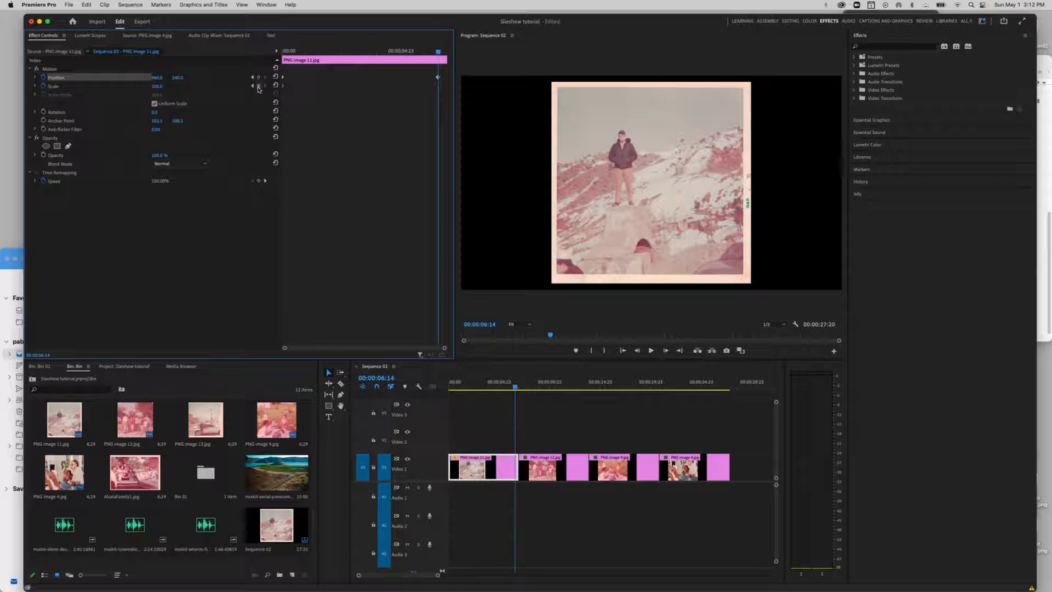
click(259, 86)
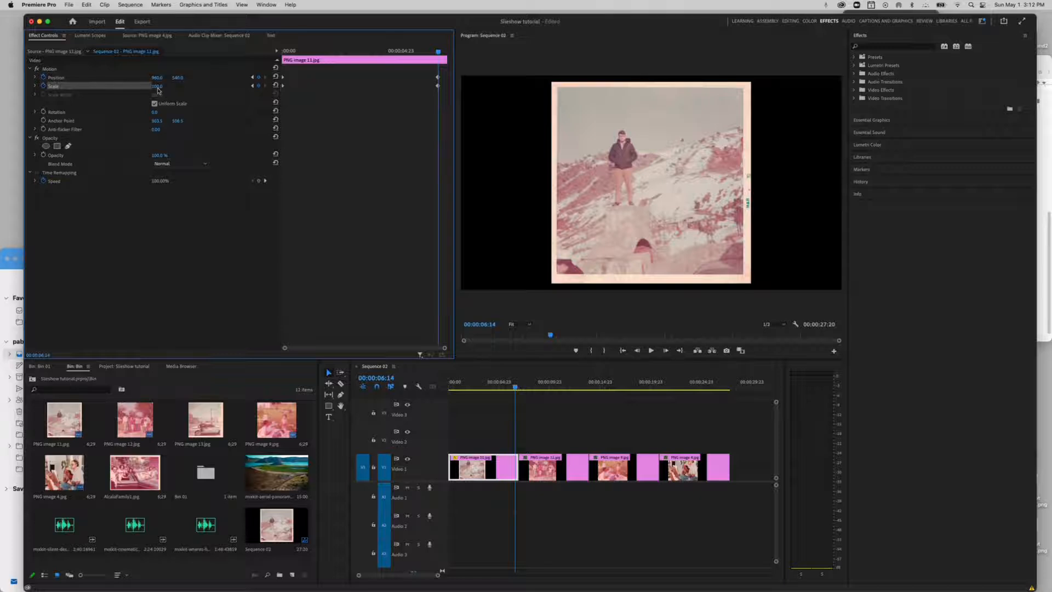
drag(158, 89, 239, 94)
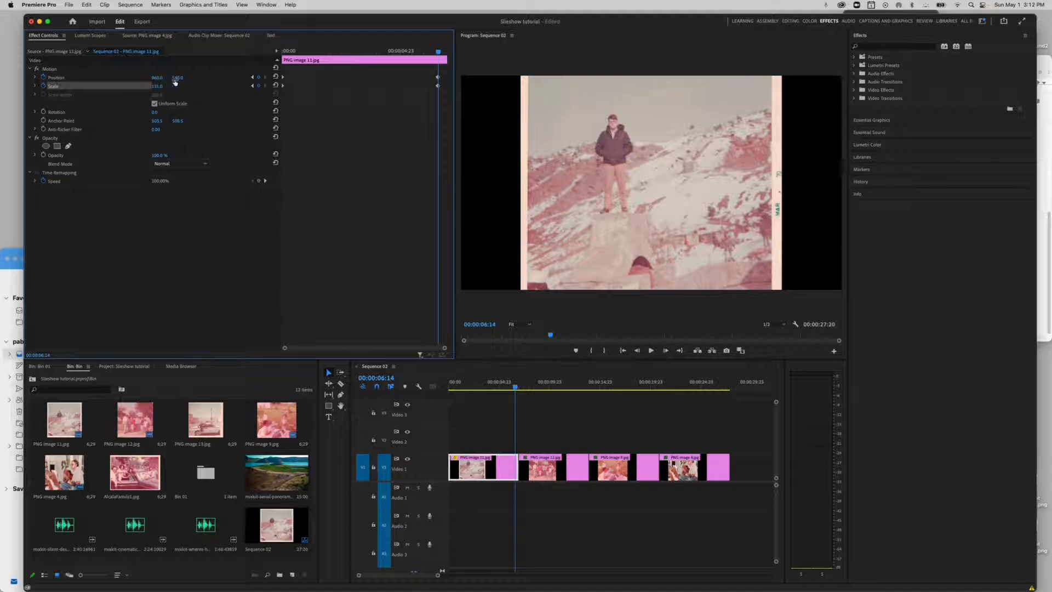
drag(176, 78, 206, 78)
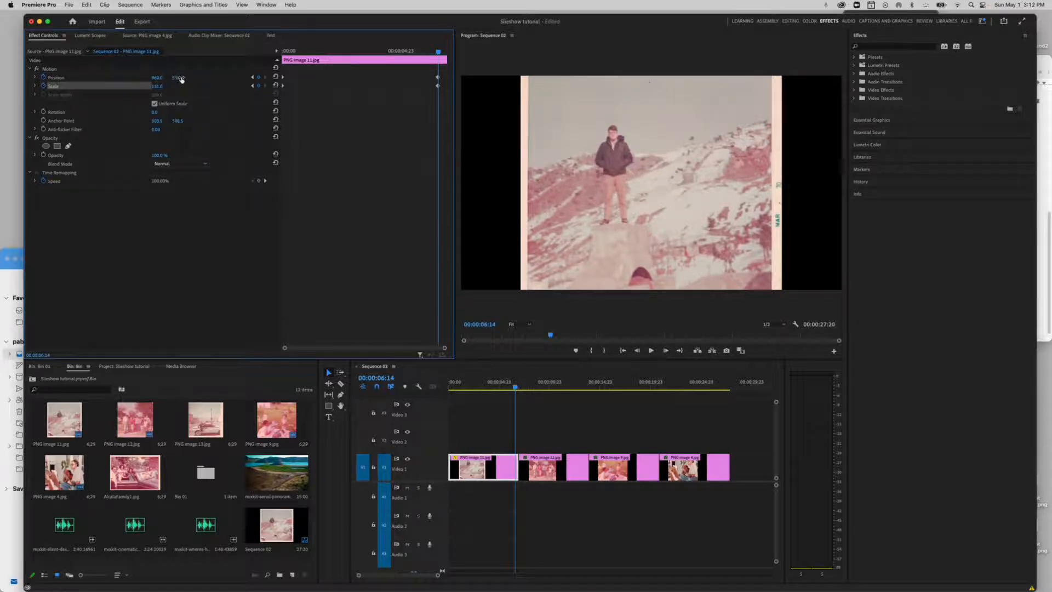
mouse_move(177, 79)
mouse_down()
mouse_move(191, 79)
mouse_move(157, 80)
mouse_up()
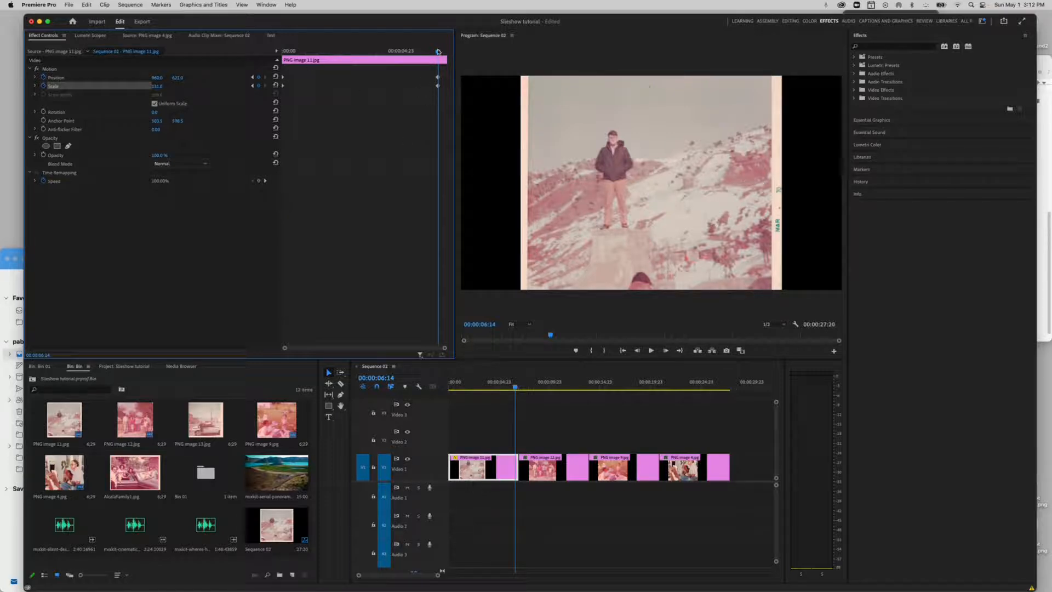
Play back the animated snowy hillside photo from the sequence start and review its cut to the family group photo.
drag(438, 51, 274, 64)
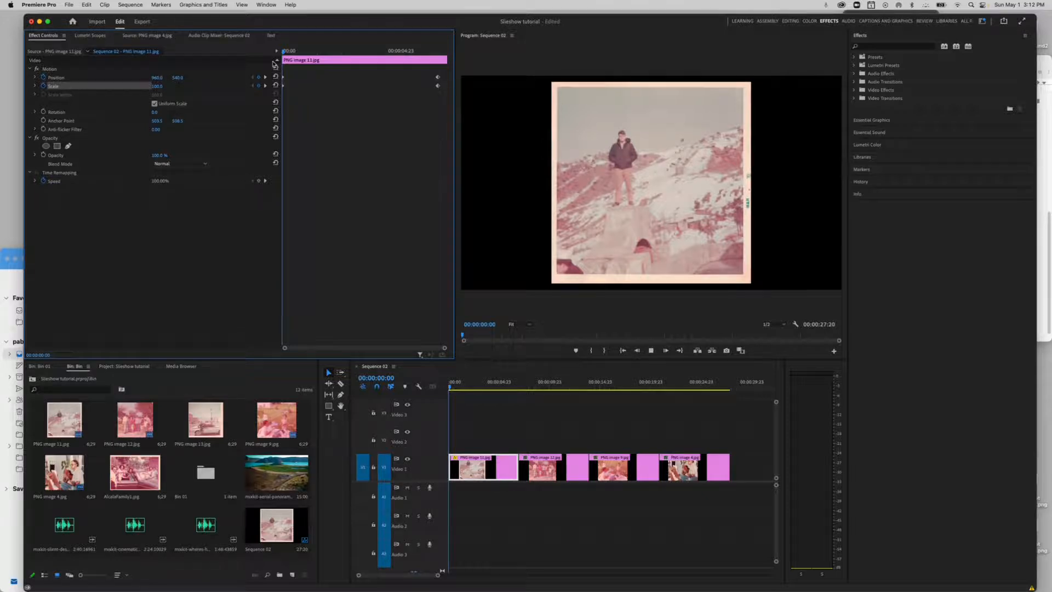
key(space)
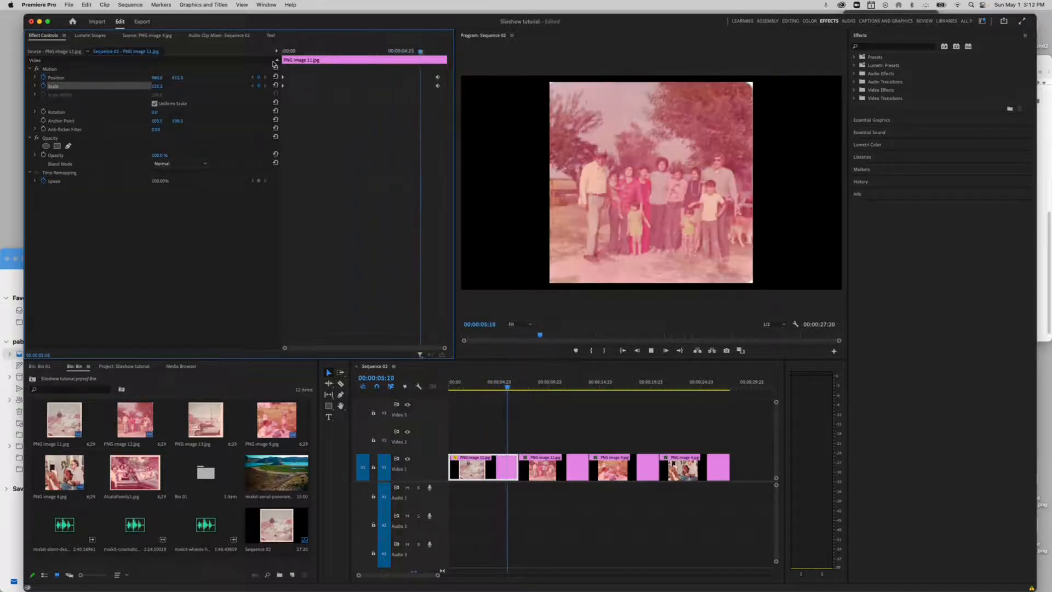
key(space)
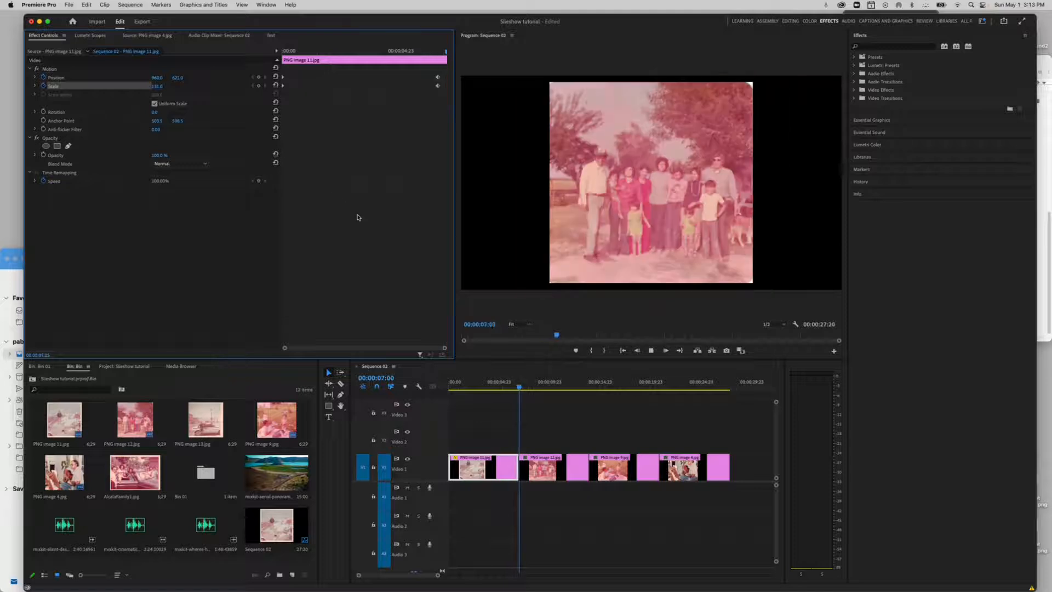
key(space)
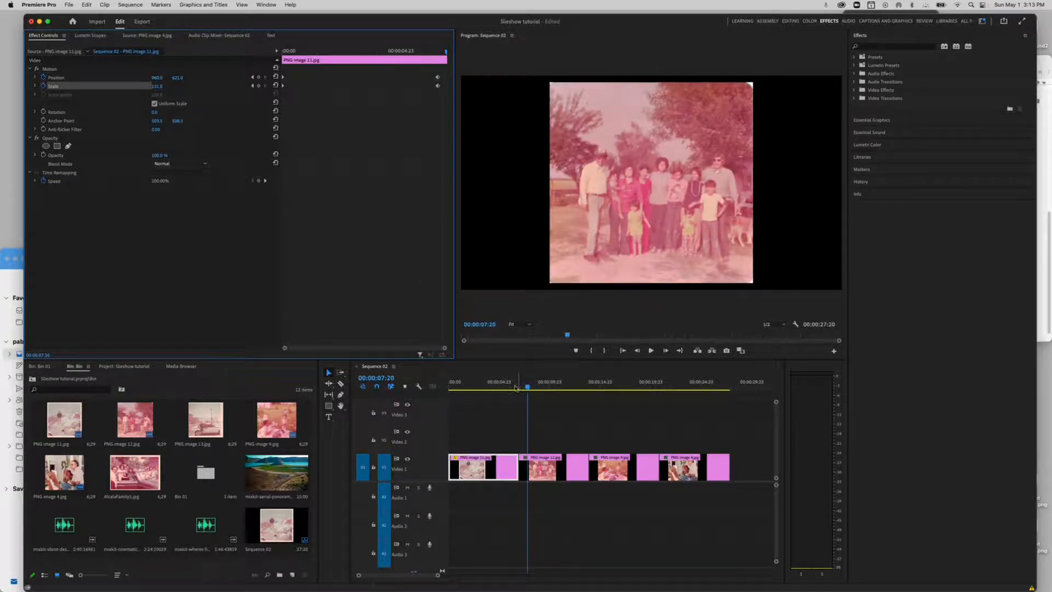
drag(490, 386, 434, 386)
key(space)
key(space)
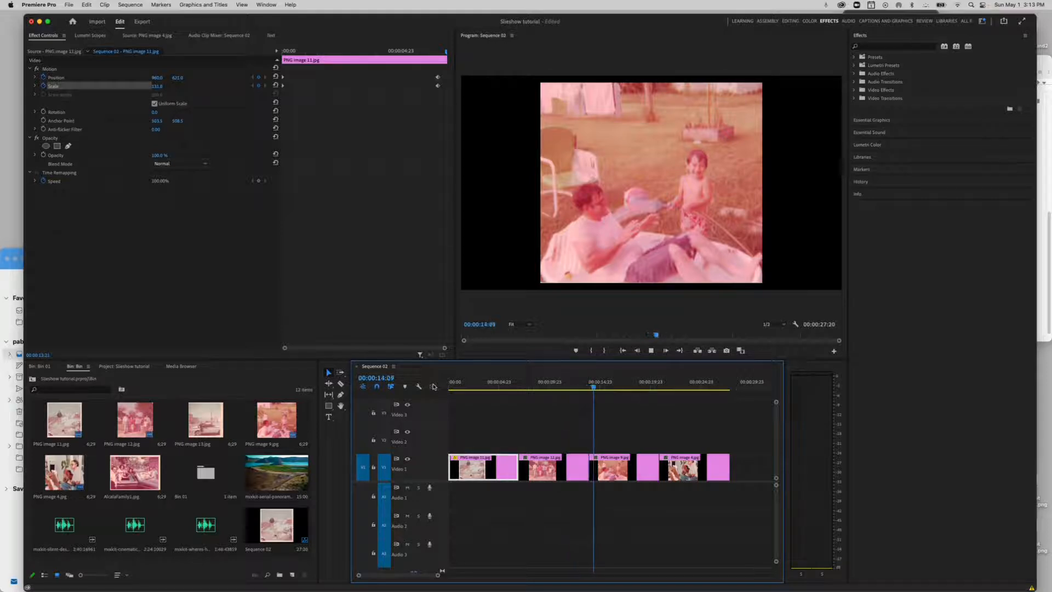
key(space)
drag(596, 388, 521, 387)
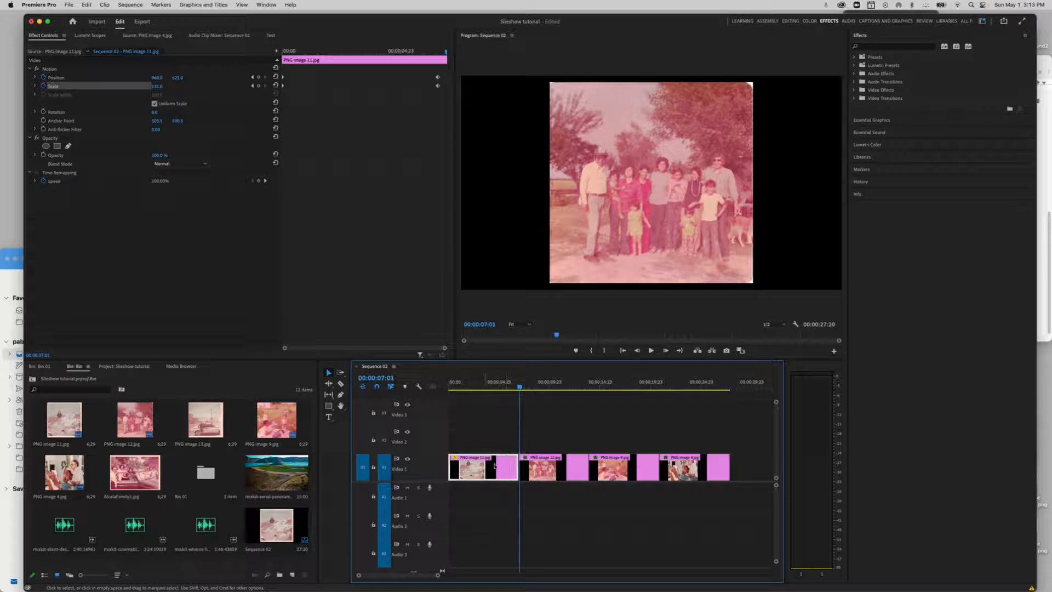
key(space)
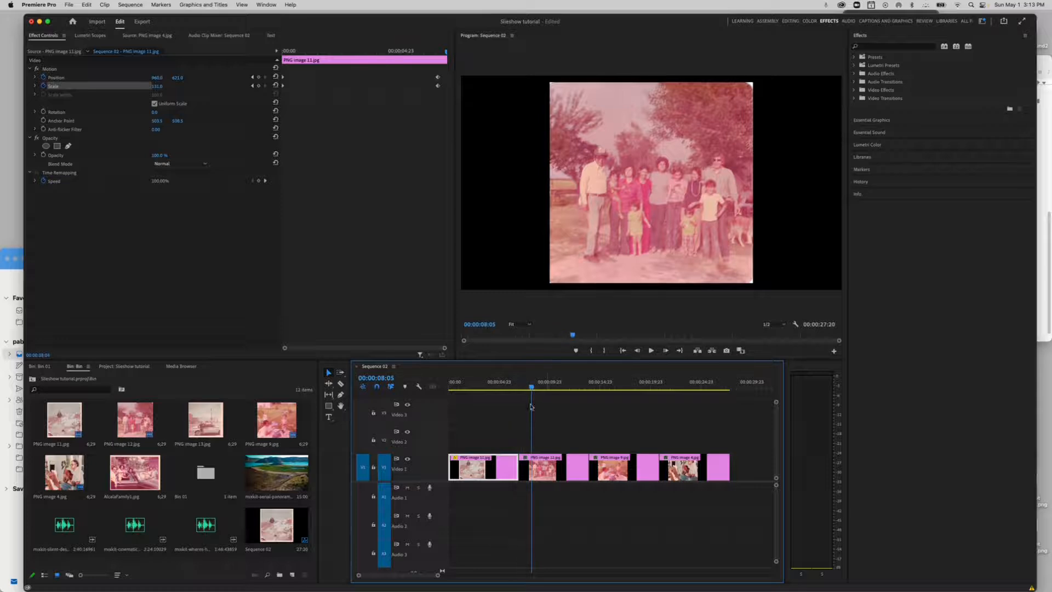
click(513, 384)
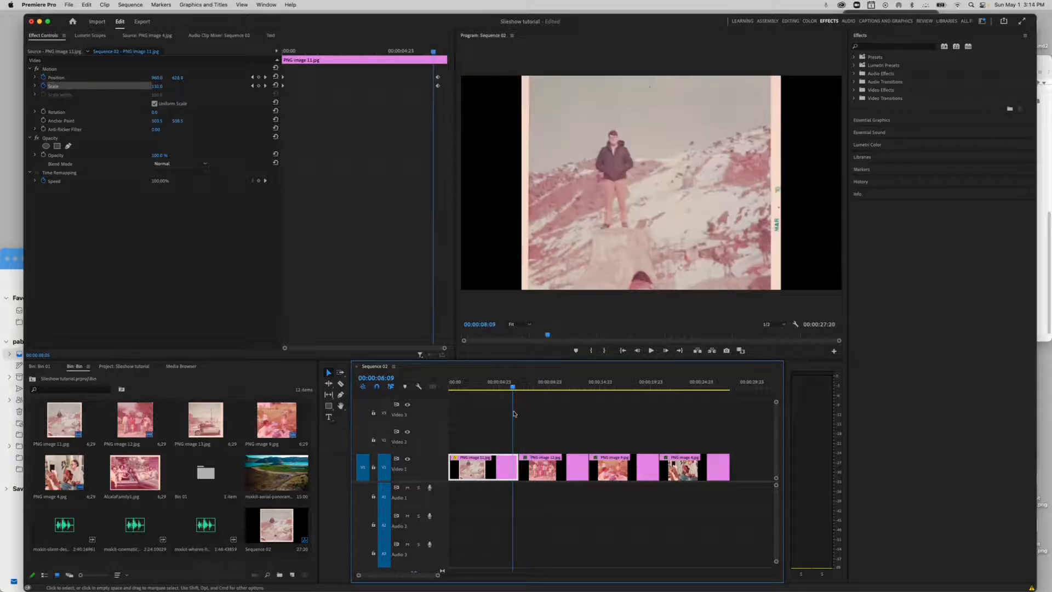
At 00:00:07:02 on the family group clip, set Position to about 953, 348 and Scale to 169, and enable keyframing for both.
click(543, 471)
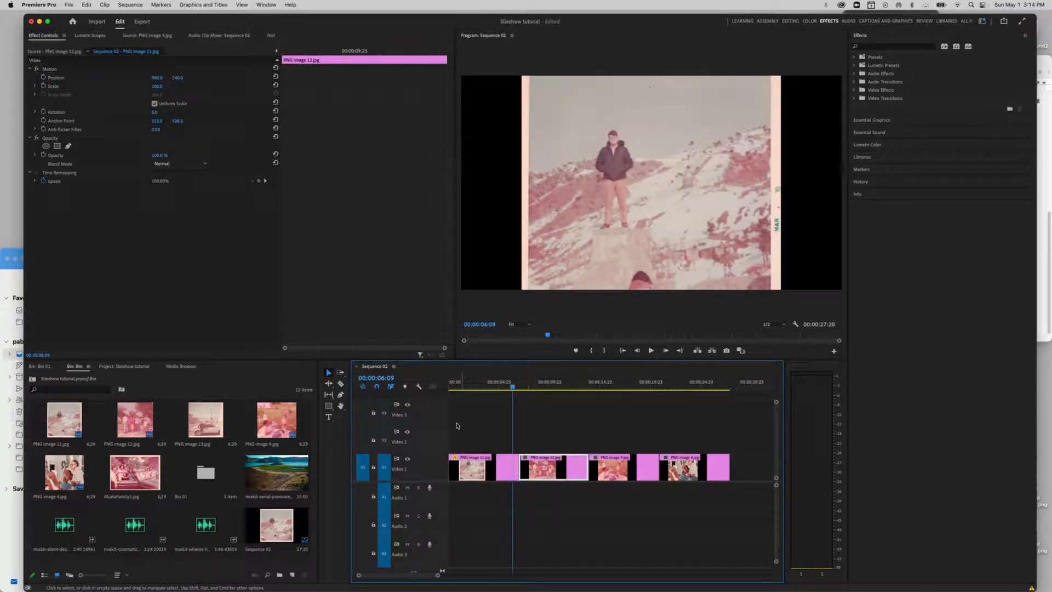
click(520, 387)
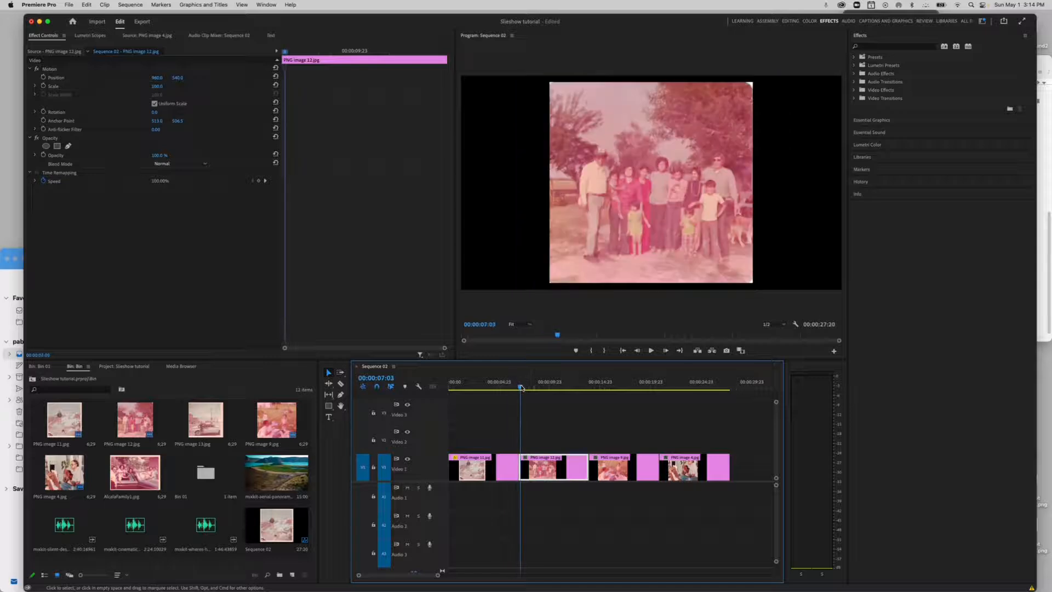
drag(521, 388, 520, 388)
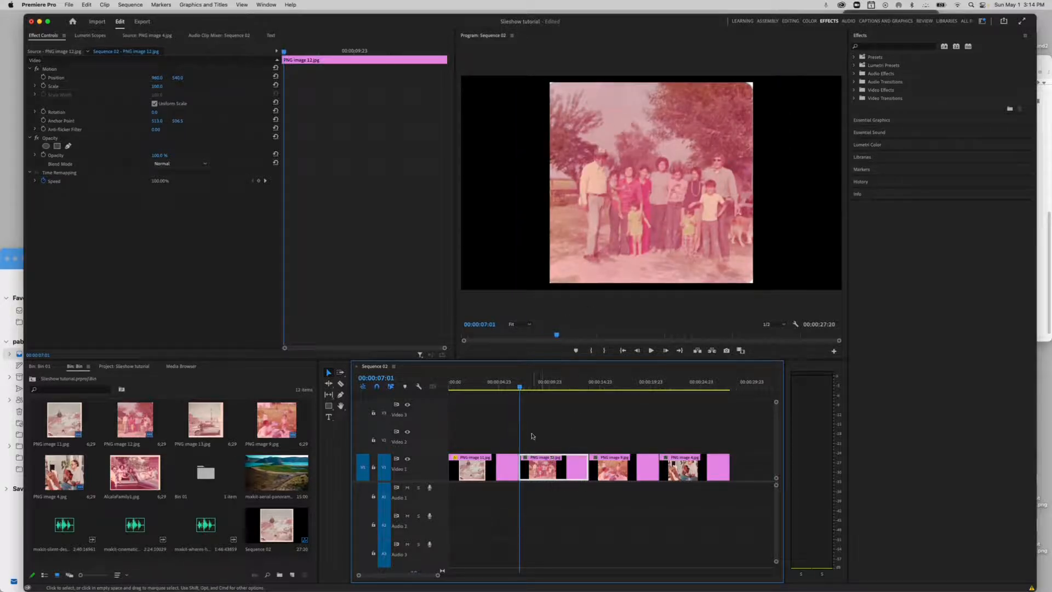
click(521, 388)
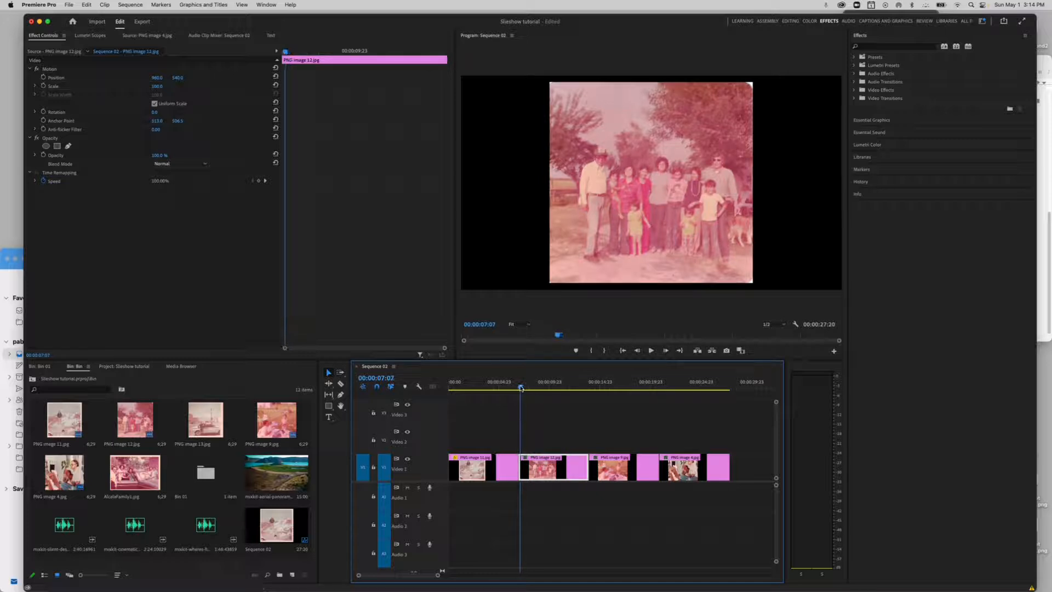
drag(521, 388, 519, 388)
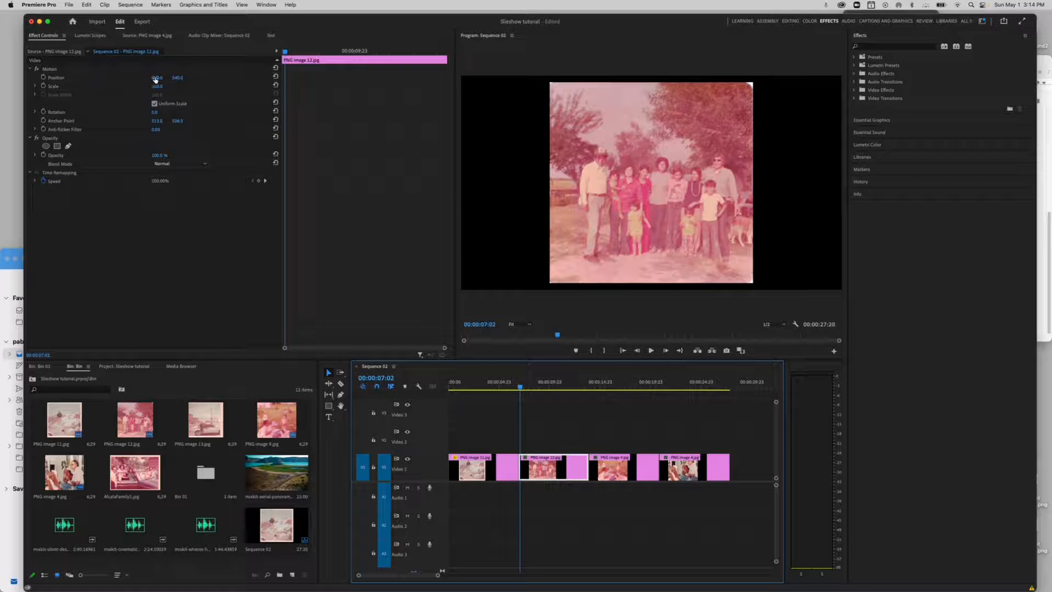
drag(157, 79, 198, 86)
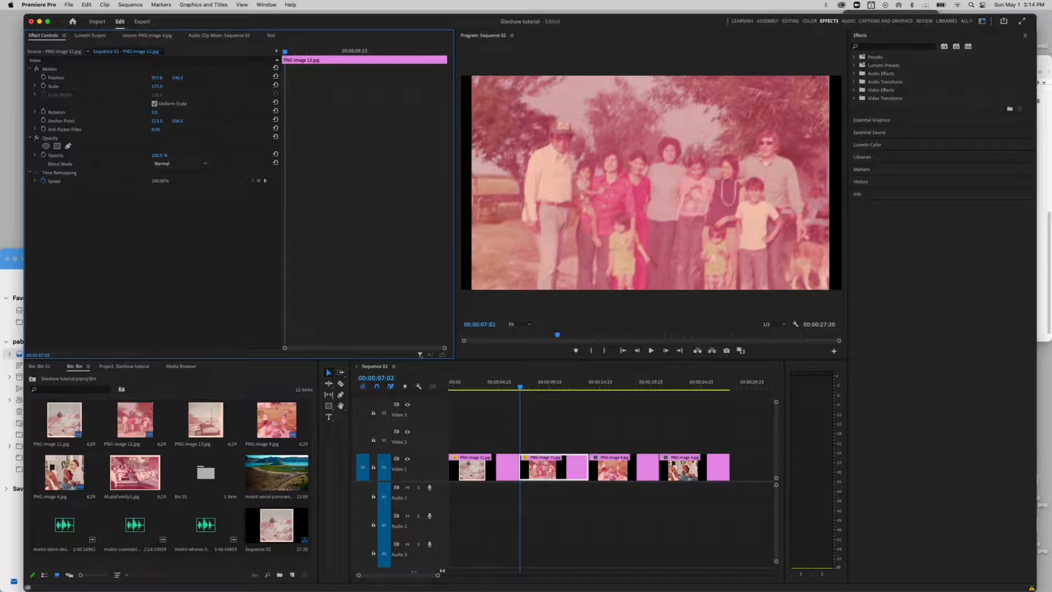
mouse_move(198, 86)
mouse_down()
mouse_move(132, 78)
mouse_move(186, 78)
mouse_up()
drag(177, 78, 91, 78)
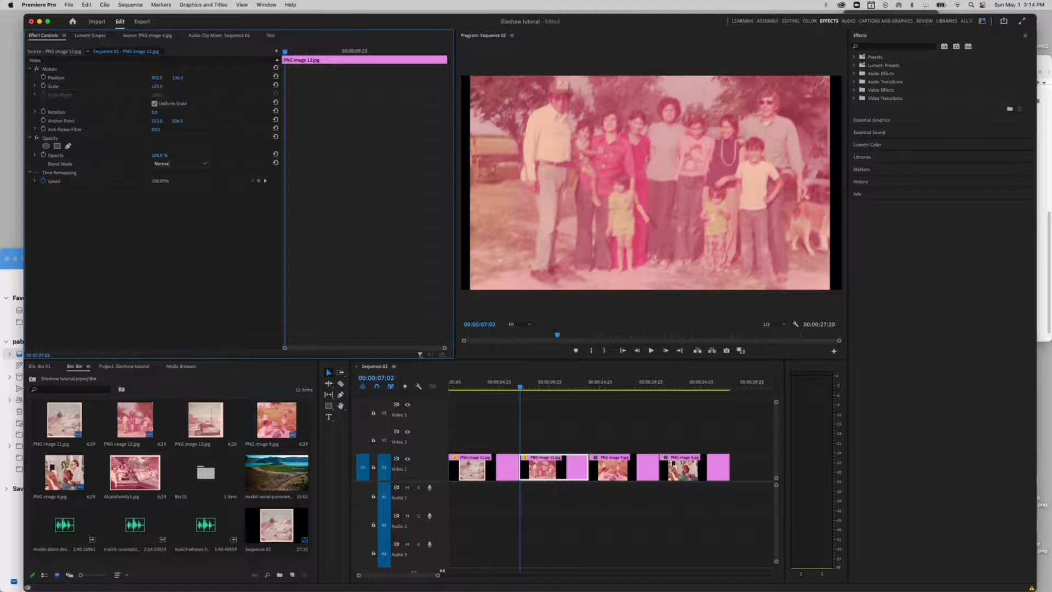
drag(156, 86, 180, 78)
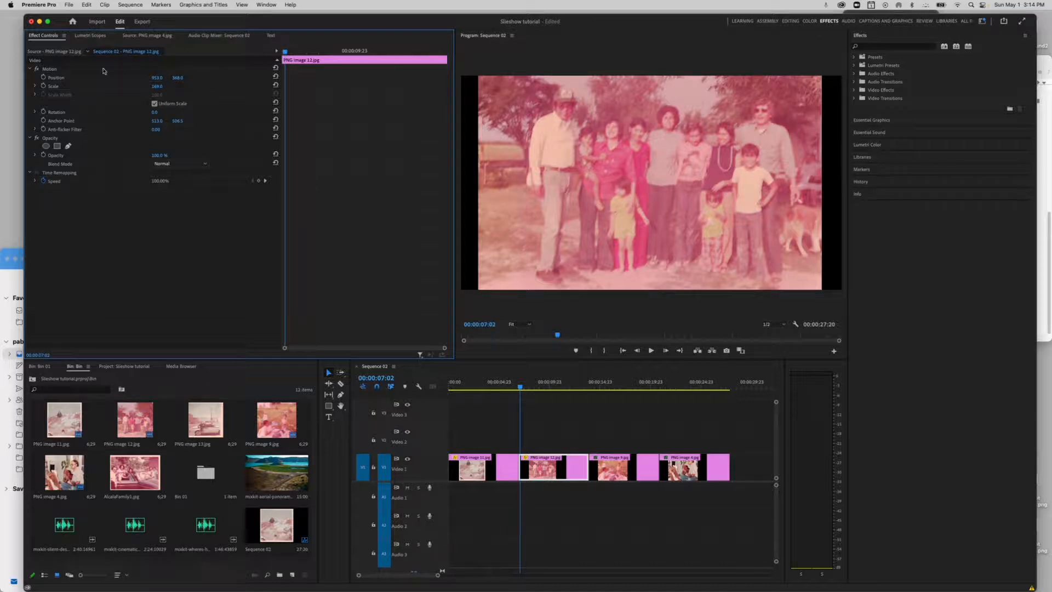
click(44, 78)
click(44, 86)
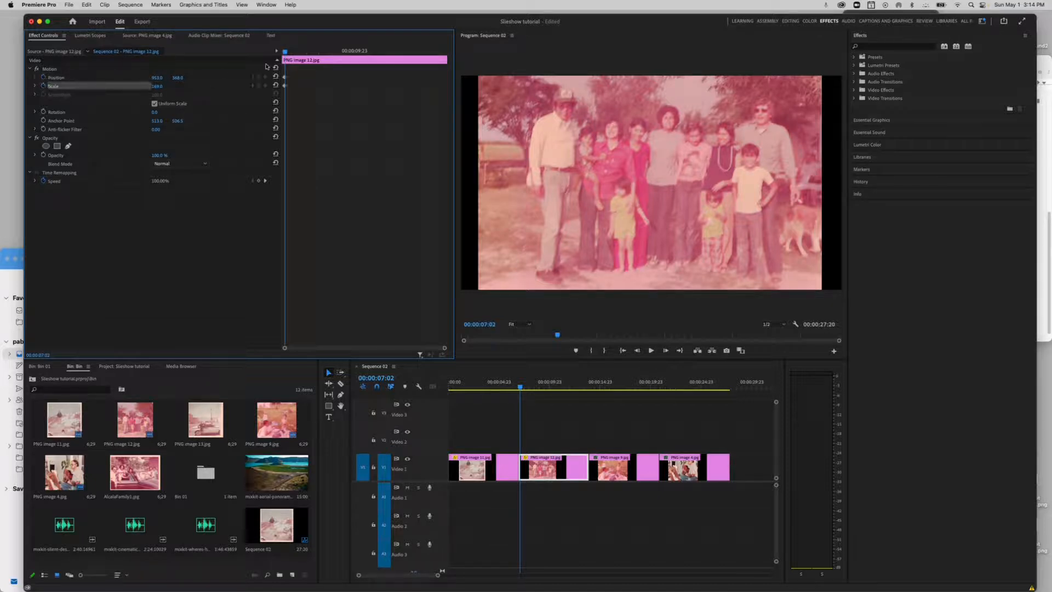
Add Position and Scale keyframes at 00:00:13:16 on the family group clip, with vertical Position about 370 and Scale about 148.
drag(286, 52, 444, 45)
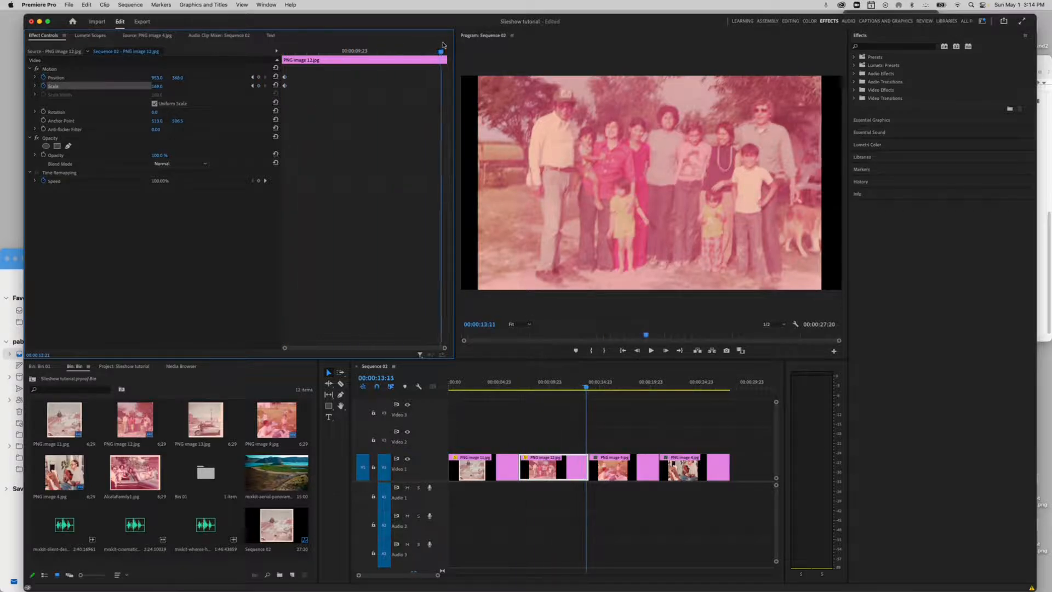
click(259, 78)
click(259, 85)
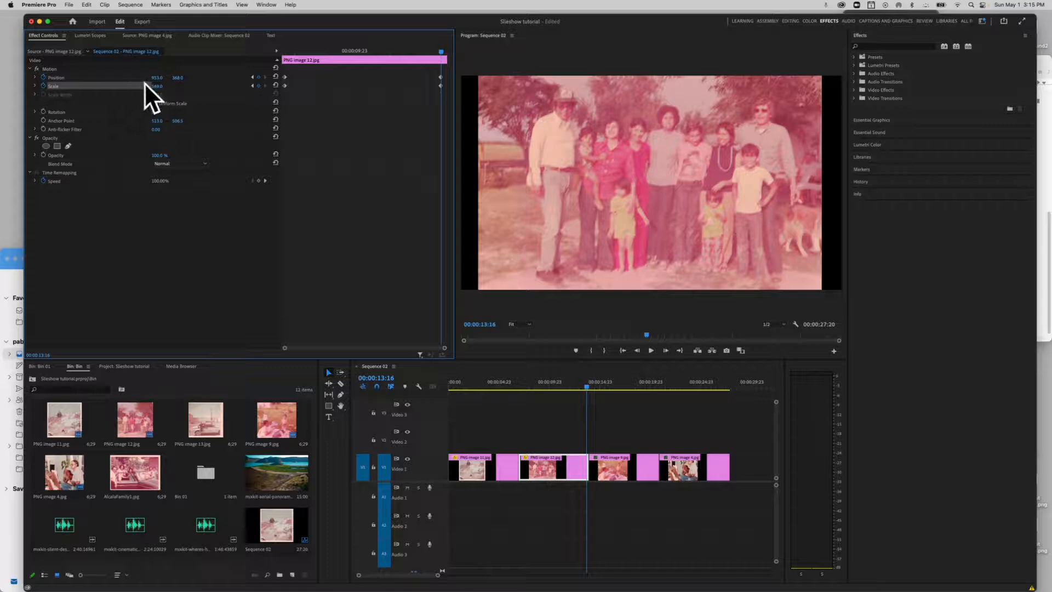
mouse_move(156, 79)
mouse_down()
mouse_move(180, 78)
mouse_move(160, 87)
mouse_up()
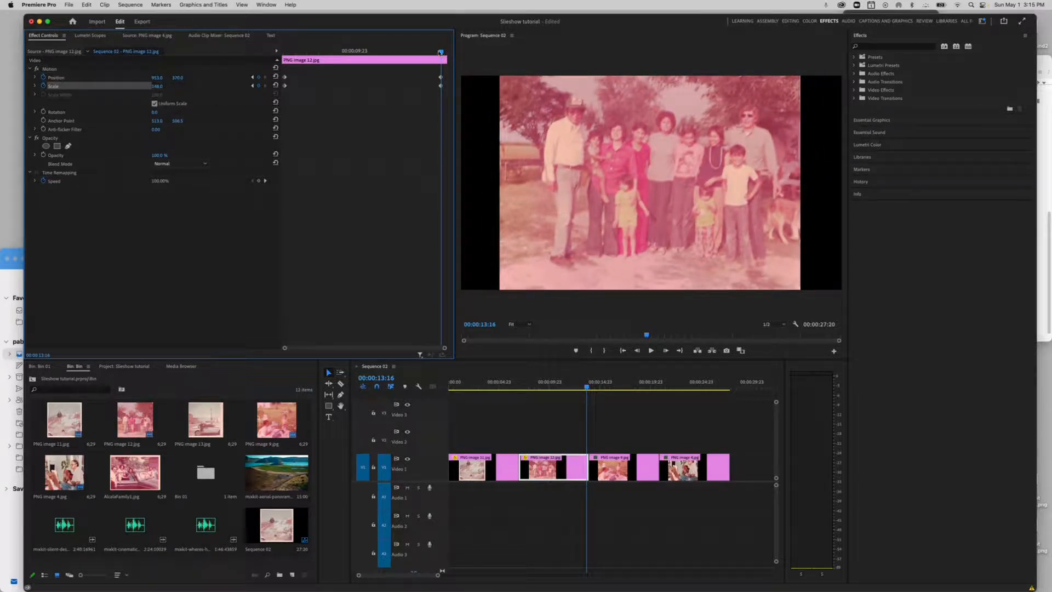
Play back the family group photo's animation from its start through the cut to the backyard photo.
drag(440, 52, 249, 54)
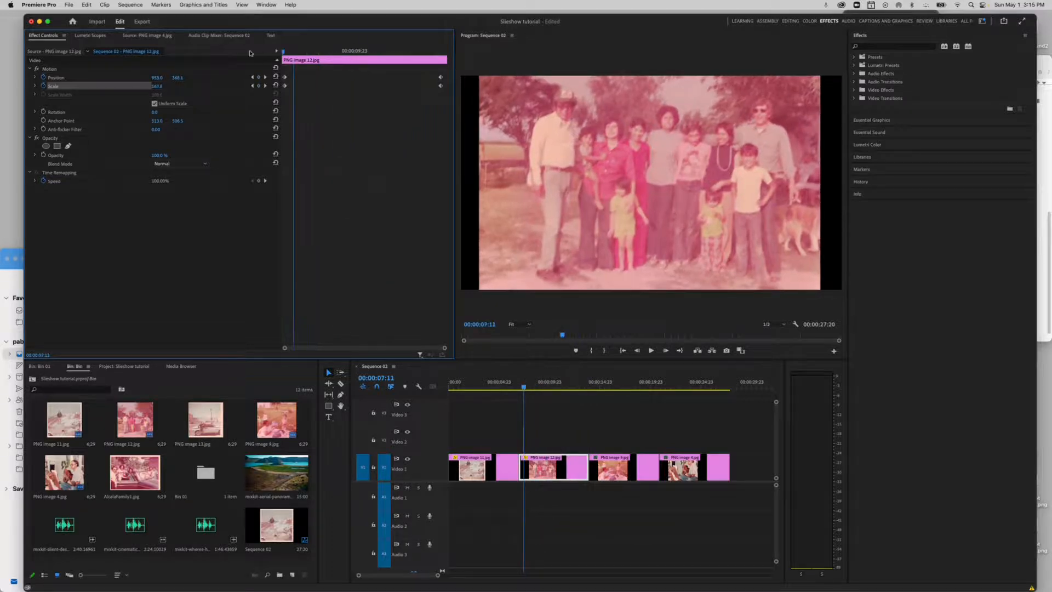
drag(147, 53, 165, 62)
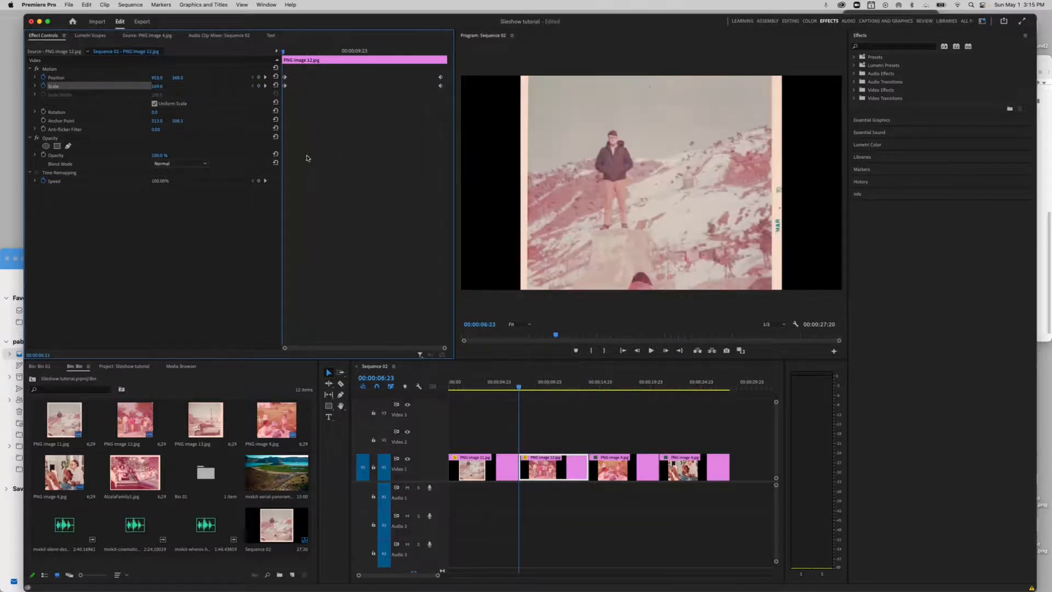
key(space)
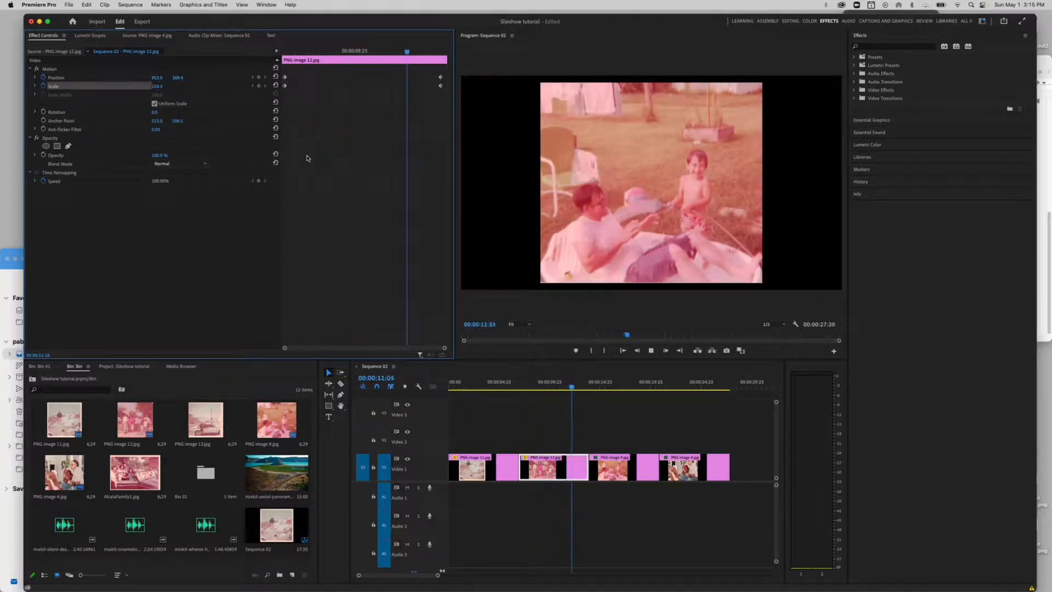
key(space)
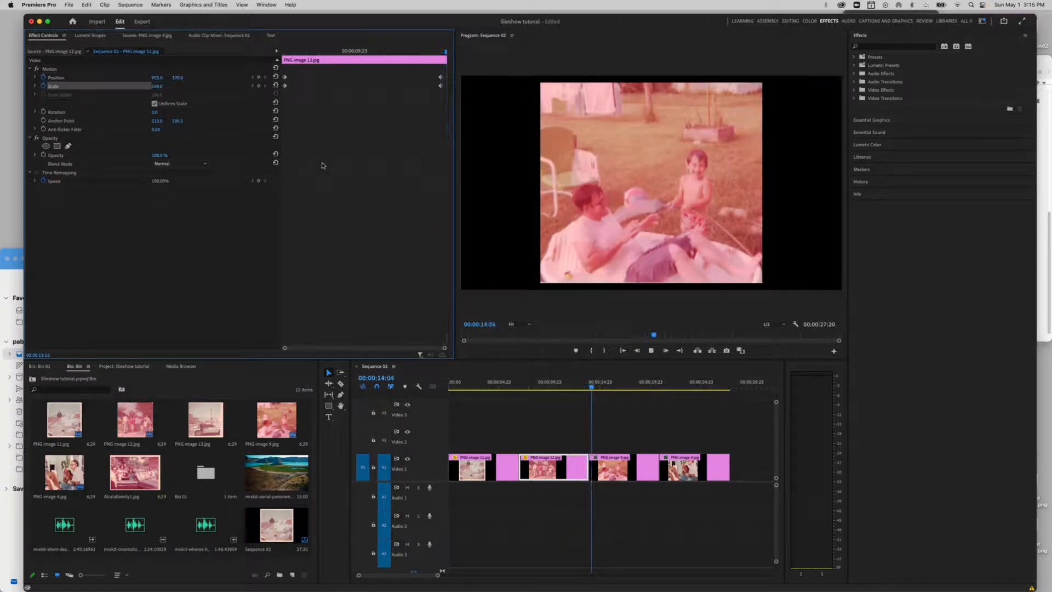
key(space)
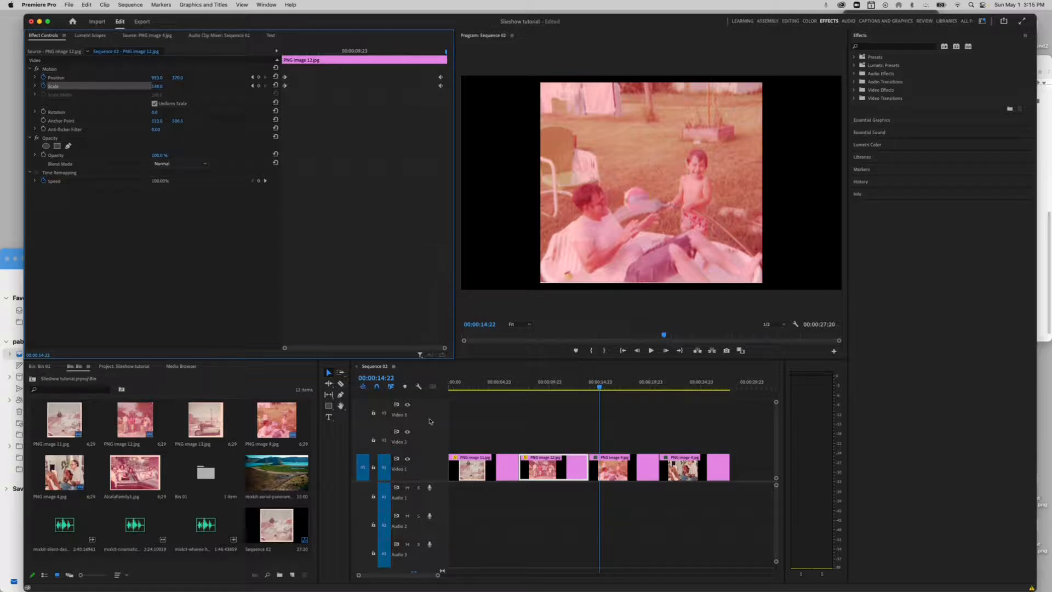
At 00:00:14:01 on the backyard photo clip, set Scale to 119 and Position to 960, 486, and enable keyframing for both.
click(620, 473)
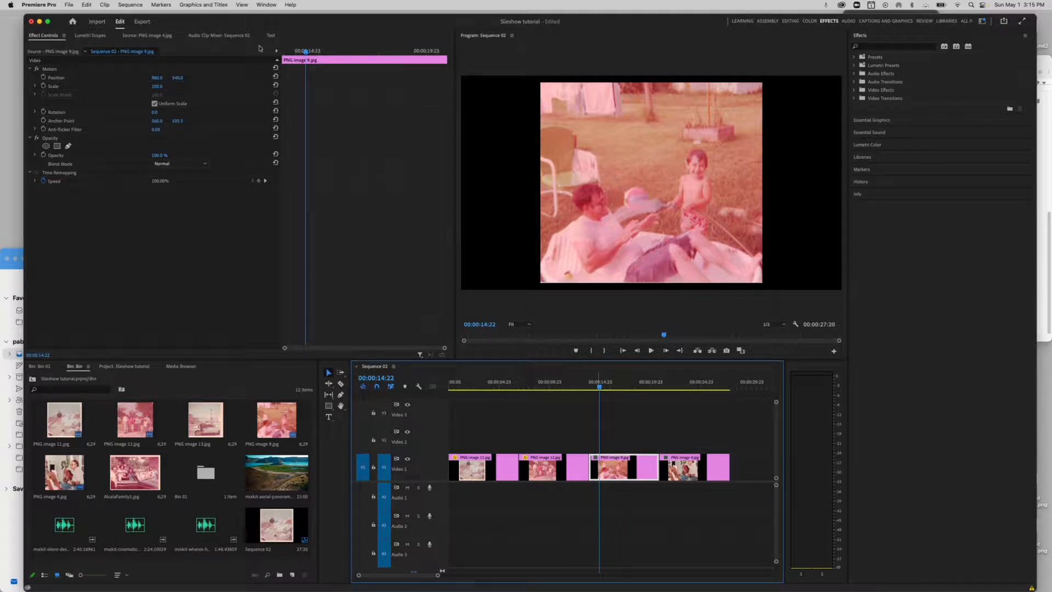
drag(302, 53, 285, 53)
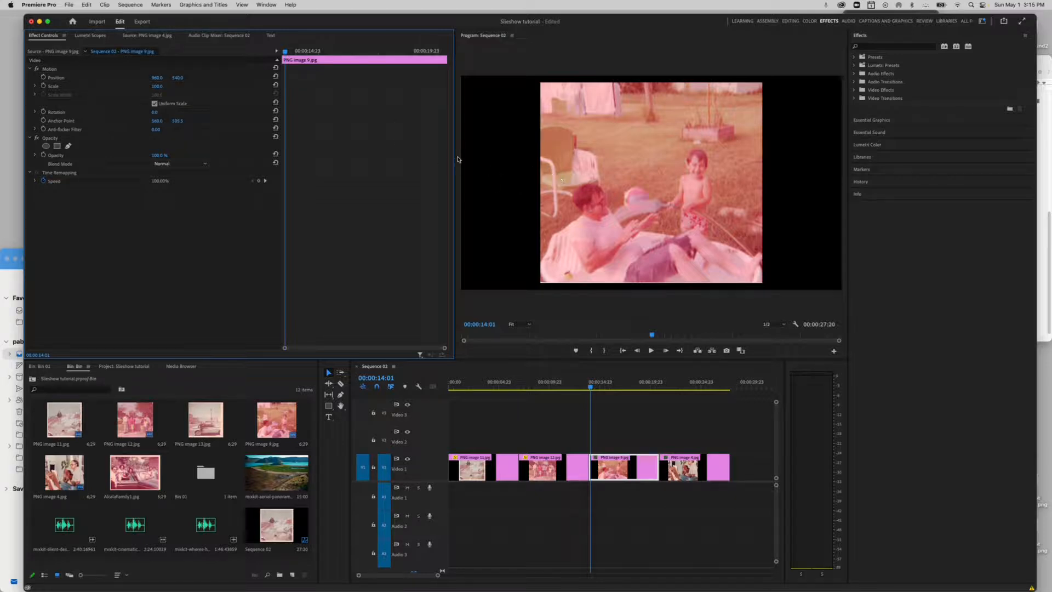
drag(158, 86, 170, 87)
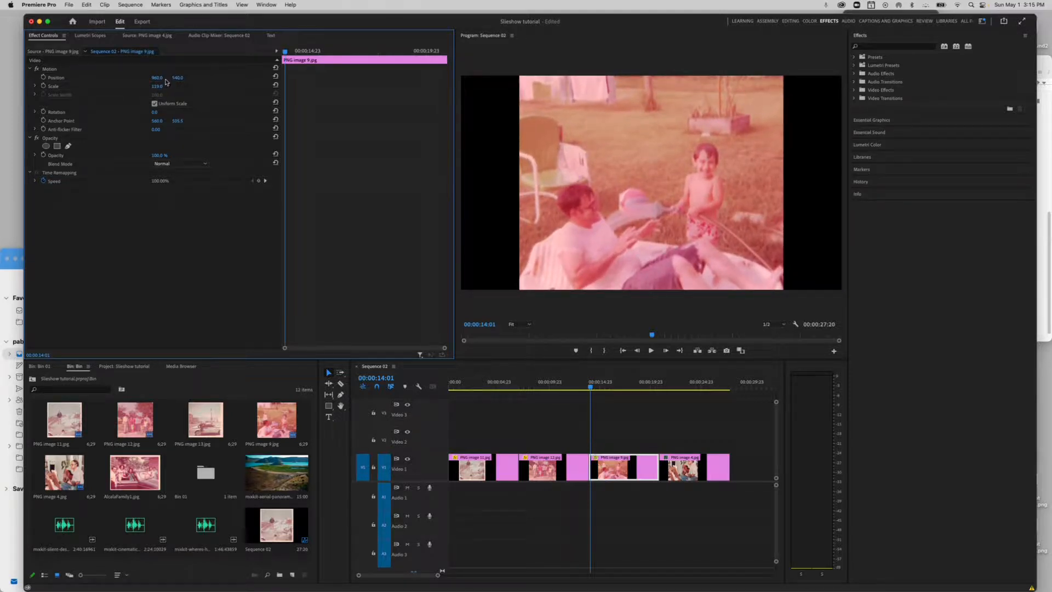
drag(177, 78, 147, 77)
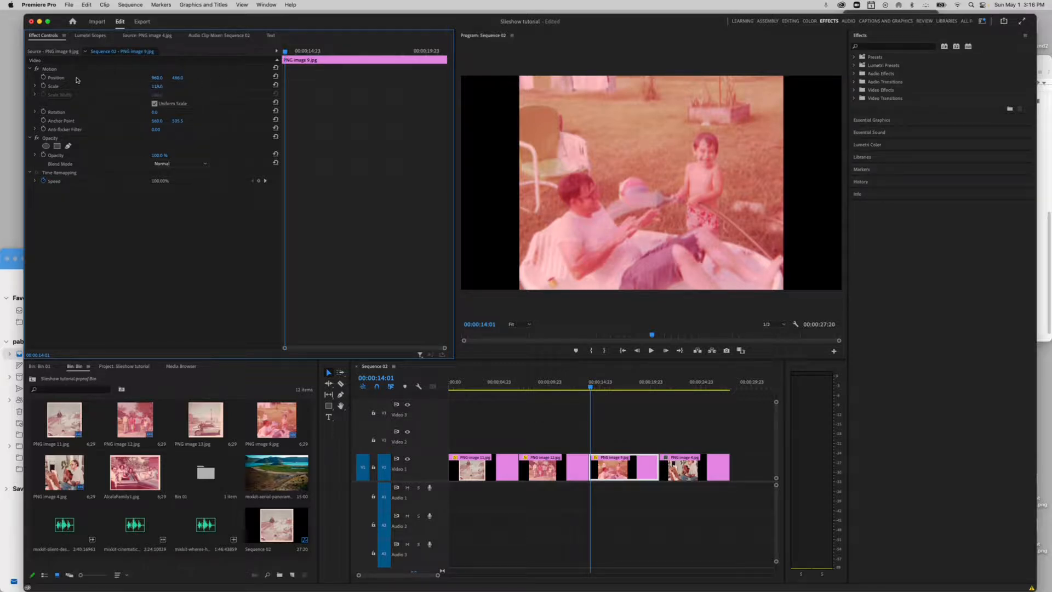
click(49, 79)
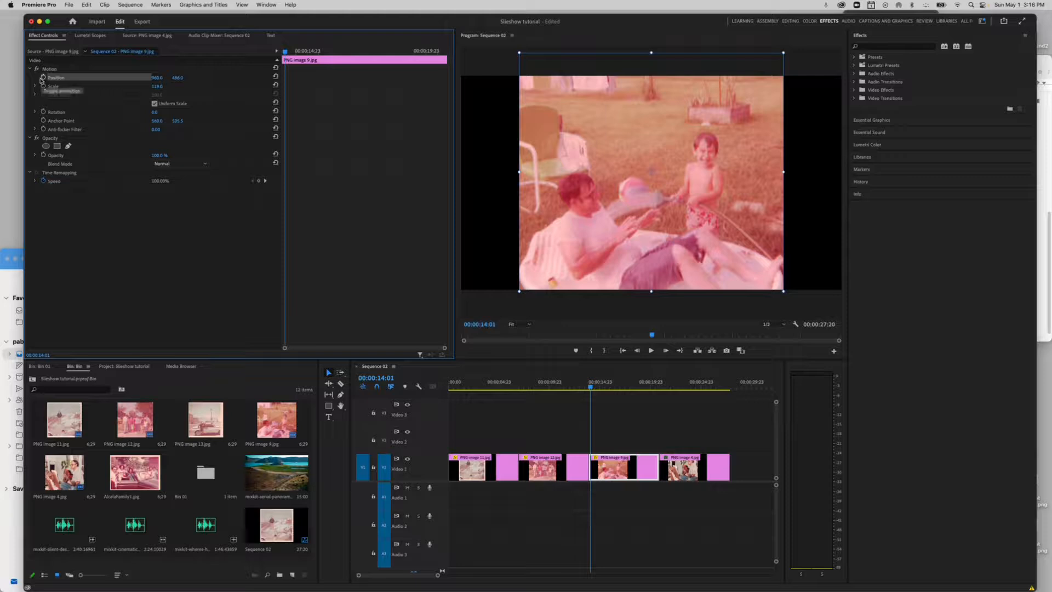
click(43, 77)
click(44, 86)
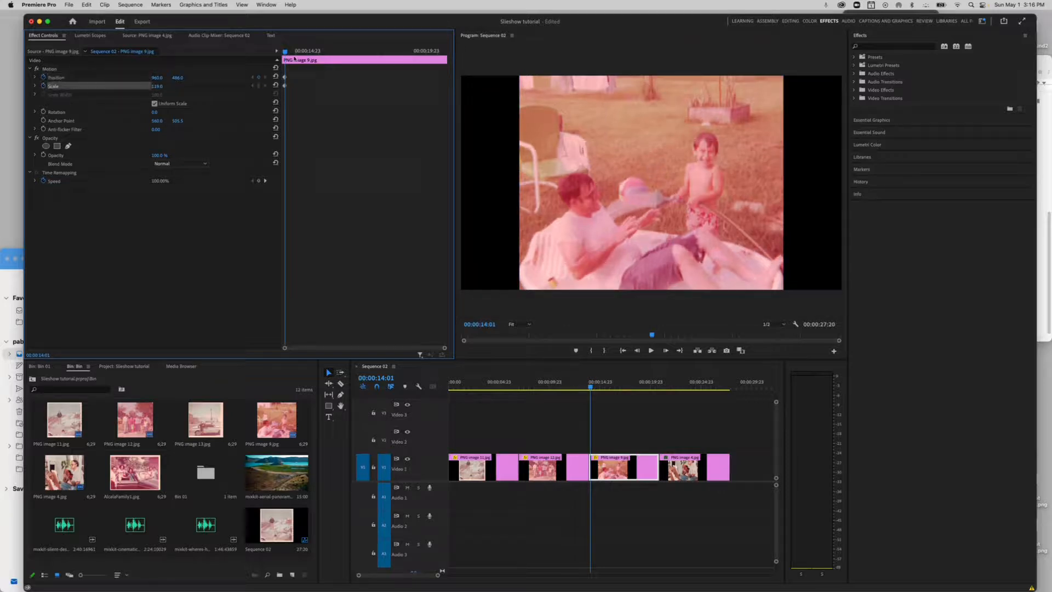
Add Position and Scale keyframes at 00:00:20:14 on the backyard photo clip, with vertical Position about 425 and Scale about 139.
drag(286, 54, 441, 51)
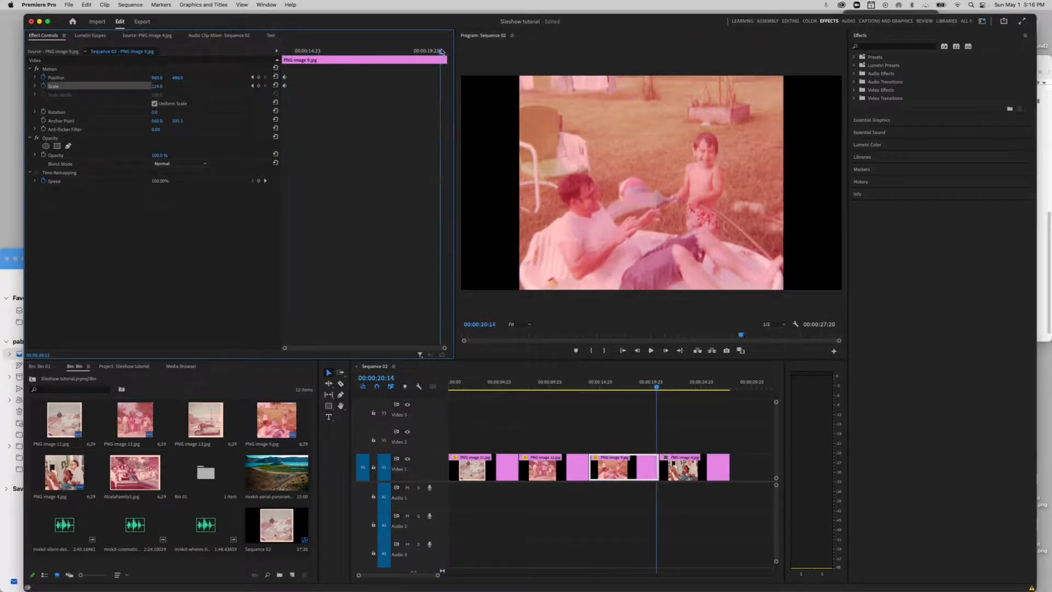
click(260, 77)
drag(170, 88, 148, 77)
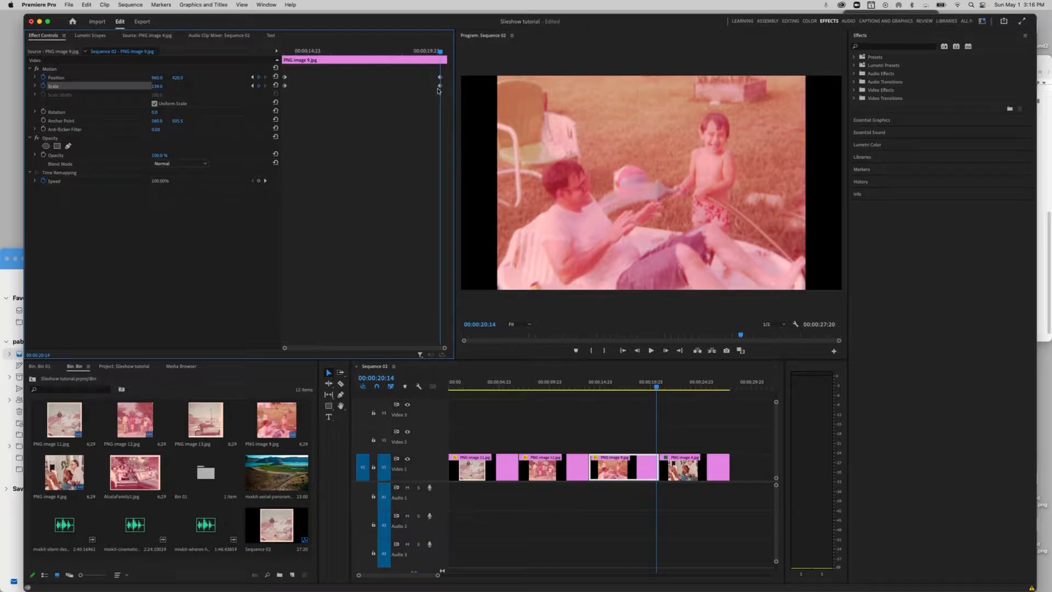
Play back the backyard photo's animation from its start through the cut to the guitar player photo.
drag(439, 53, 293, 53)
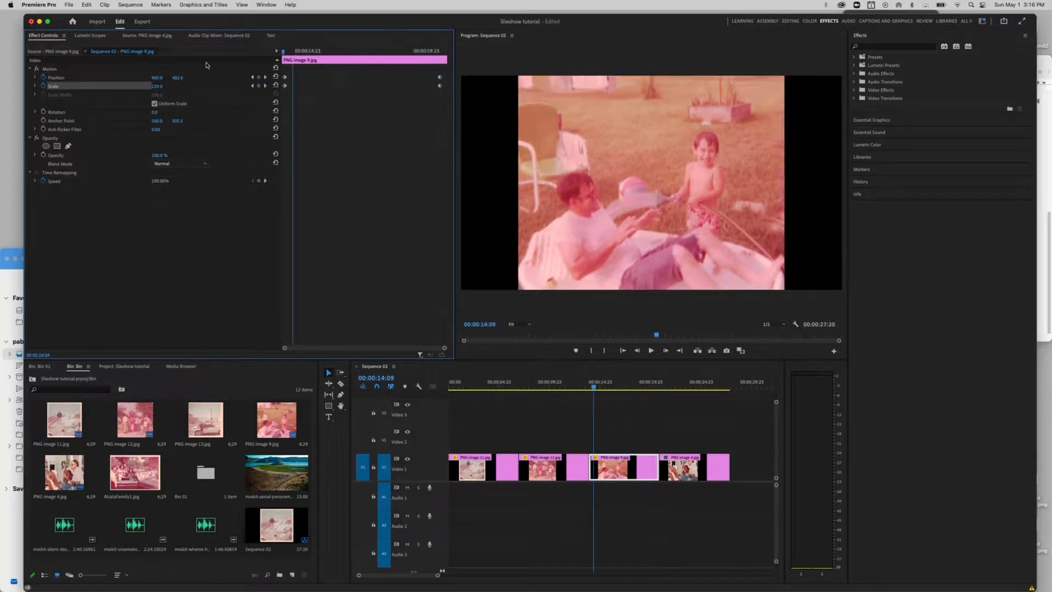
key(Up)
key(space)
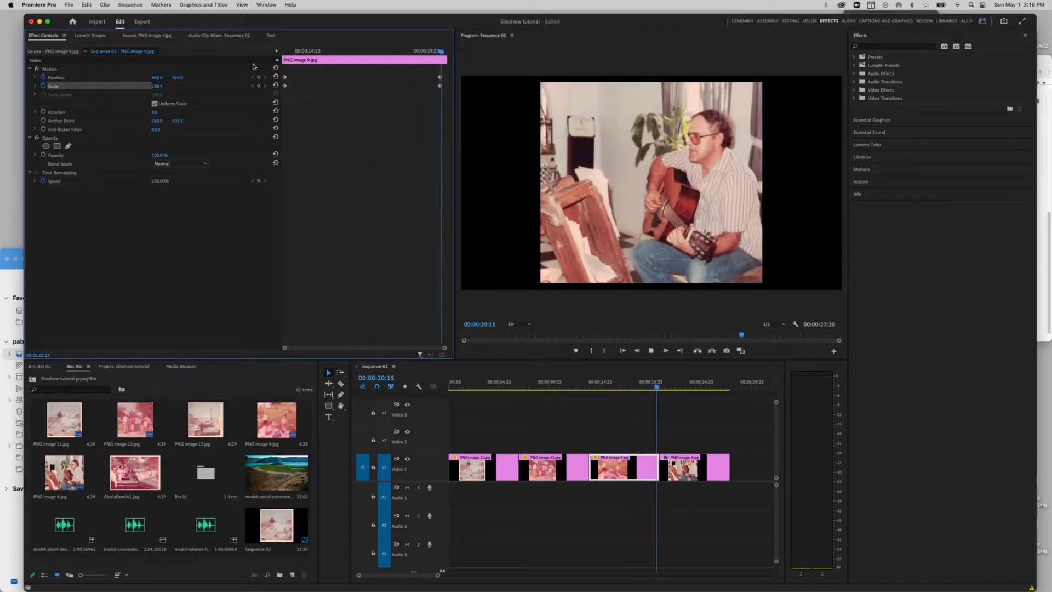
key(space)
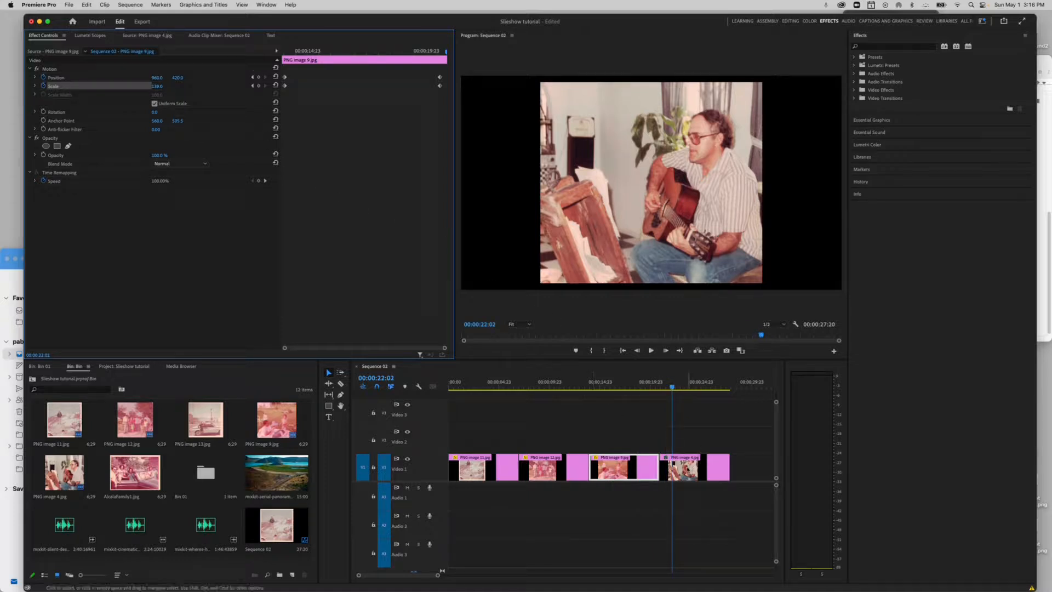
Enable Position and Scale keyframing at 00:00:21:01 on the guitar player photo clip.
click(685, 474)
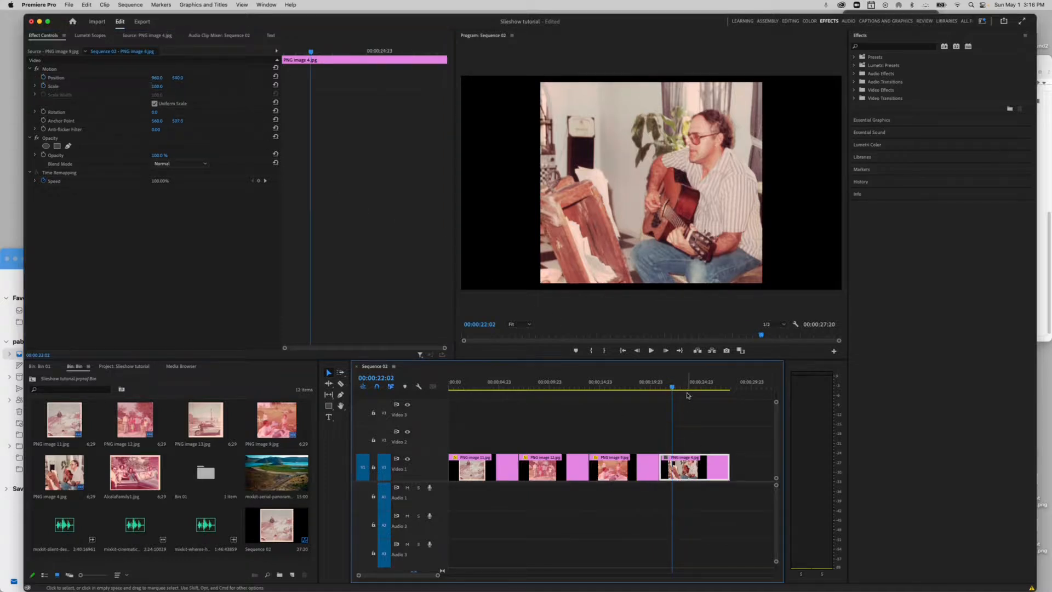
click(663, 388)
drag(663, 387, 662, 387)
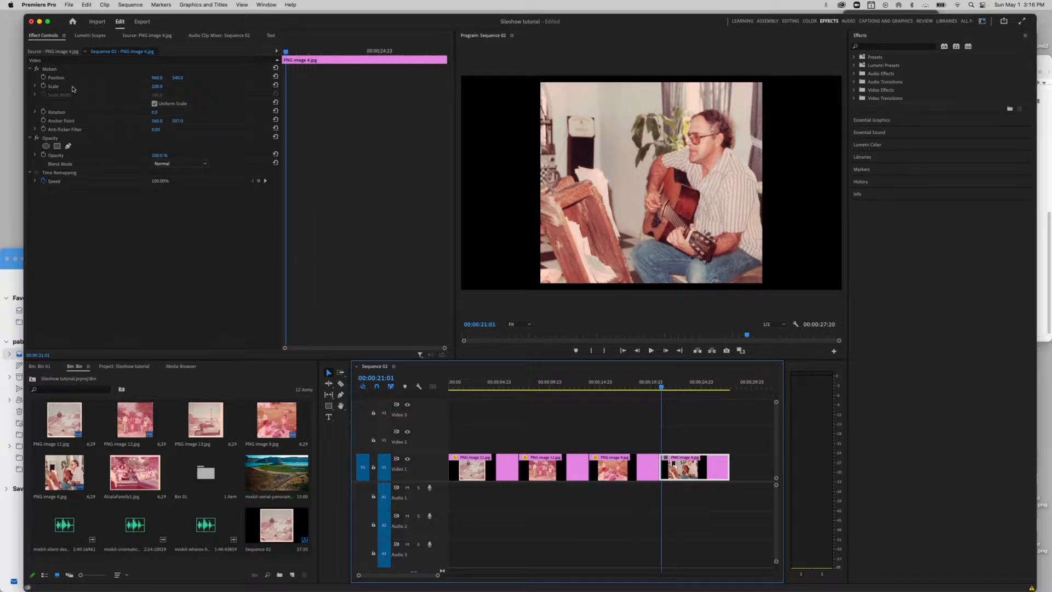
click(43, 77)
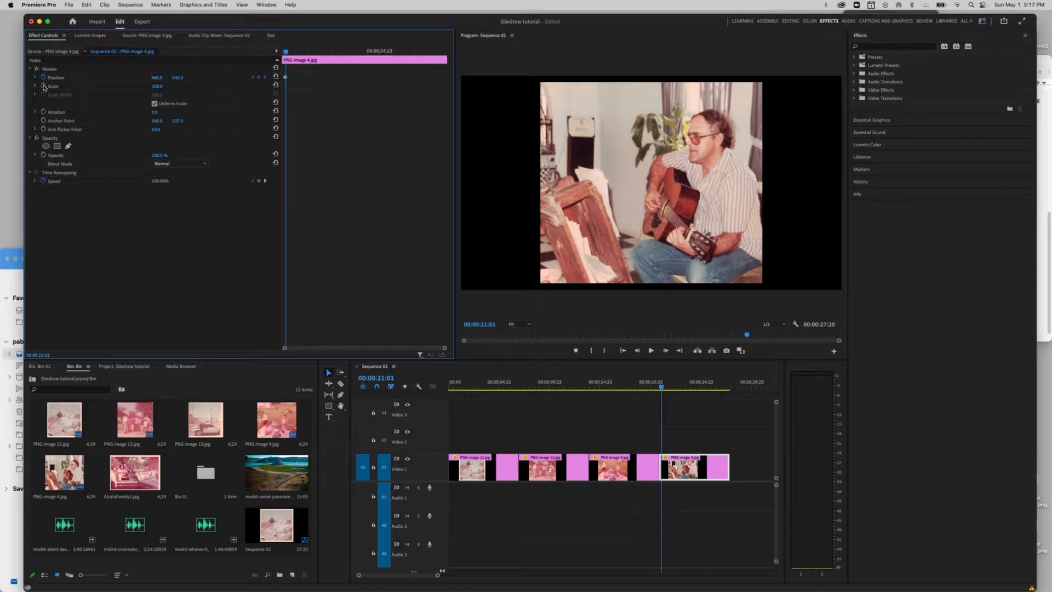
click(44, 86)
Add keyframes at 00:00:27:13 on the guitar player clip, with Scale 170 and Position 960, 641.
drag(287, 57, 442, 51)
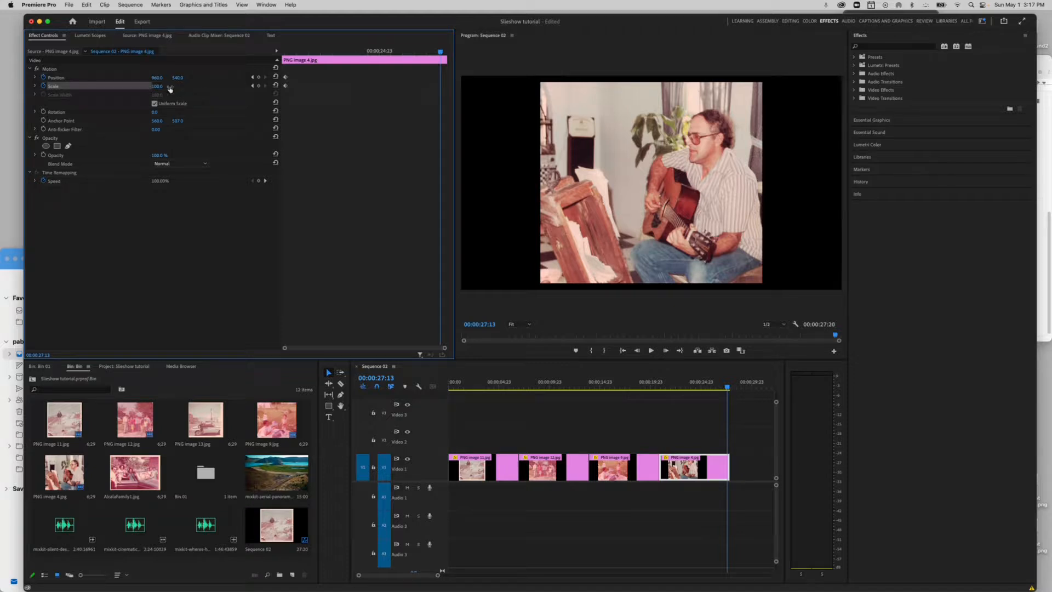
drag(169, 88, 207, 88)
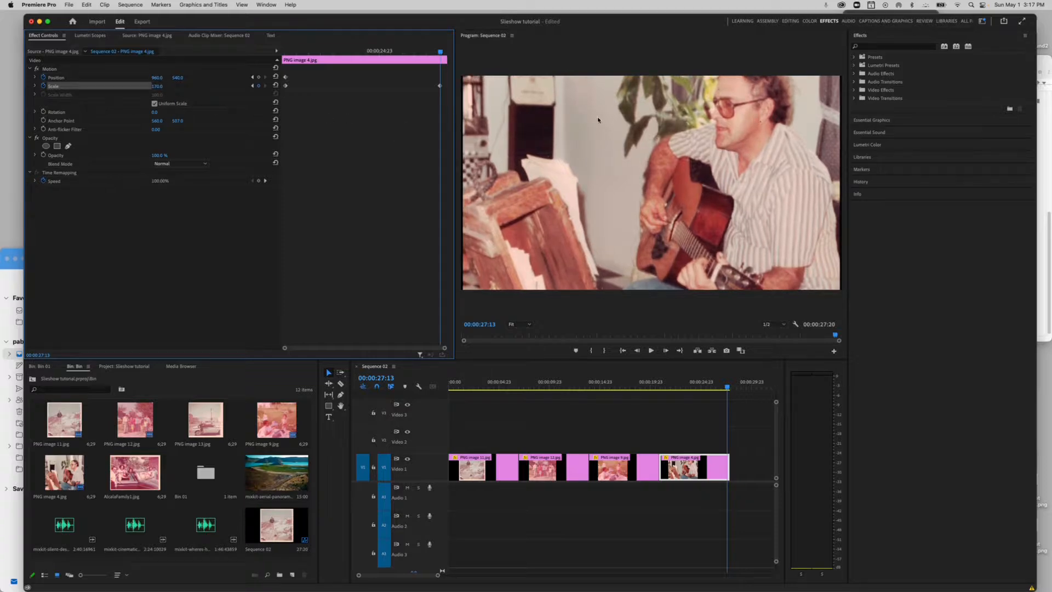
click(638, 145)
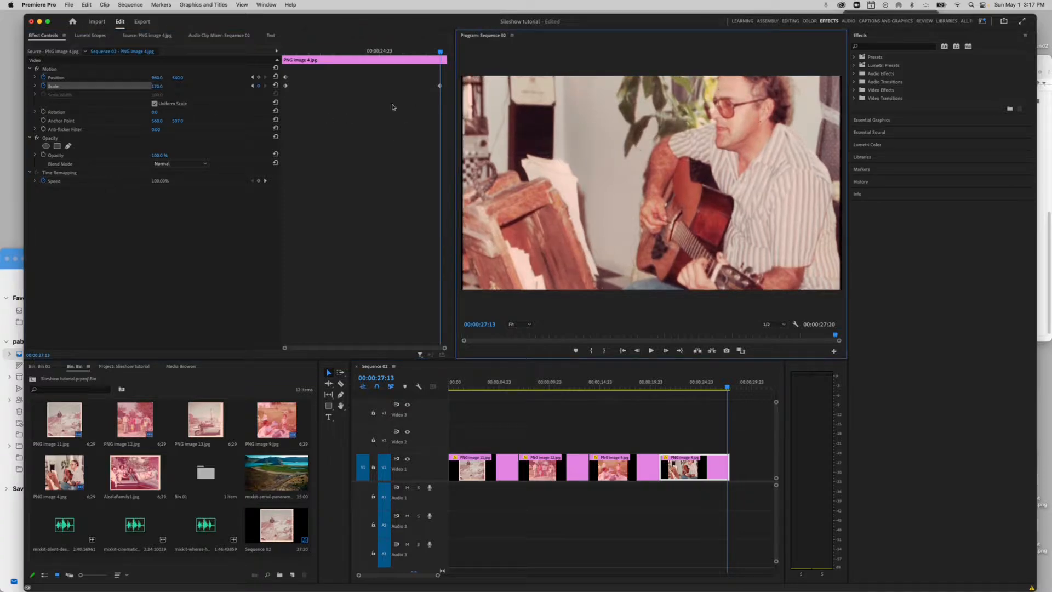
drag(187, 78, 242, 79)
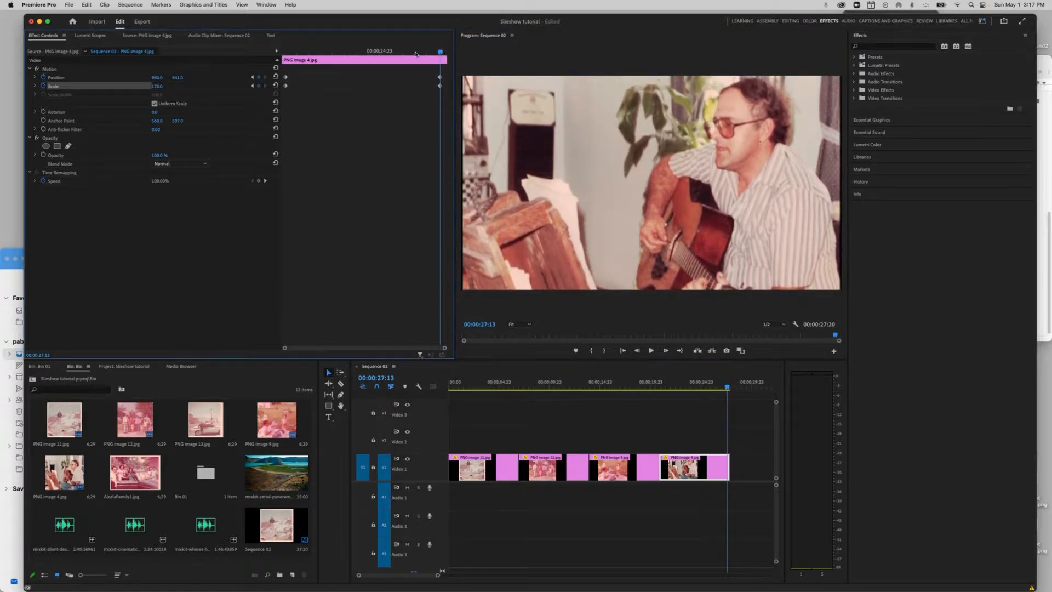
Play back the guitar player photo's zoom from the start of its clip.
drag(415, 53, 249, 59)
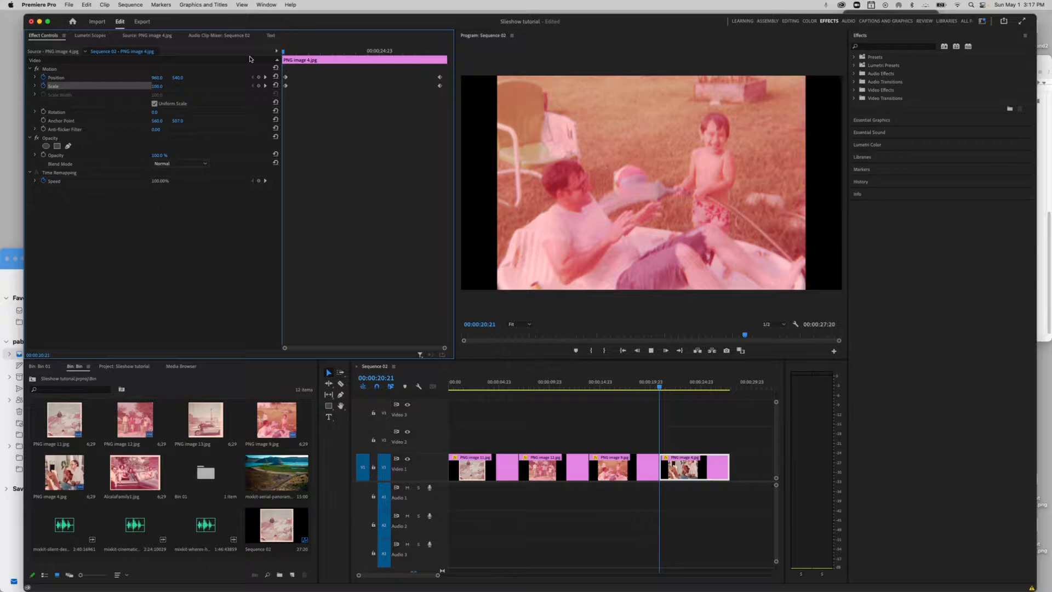
key(space)
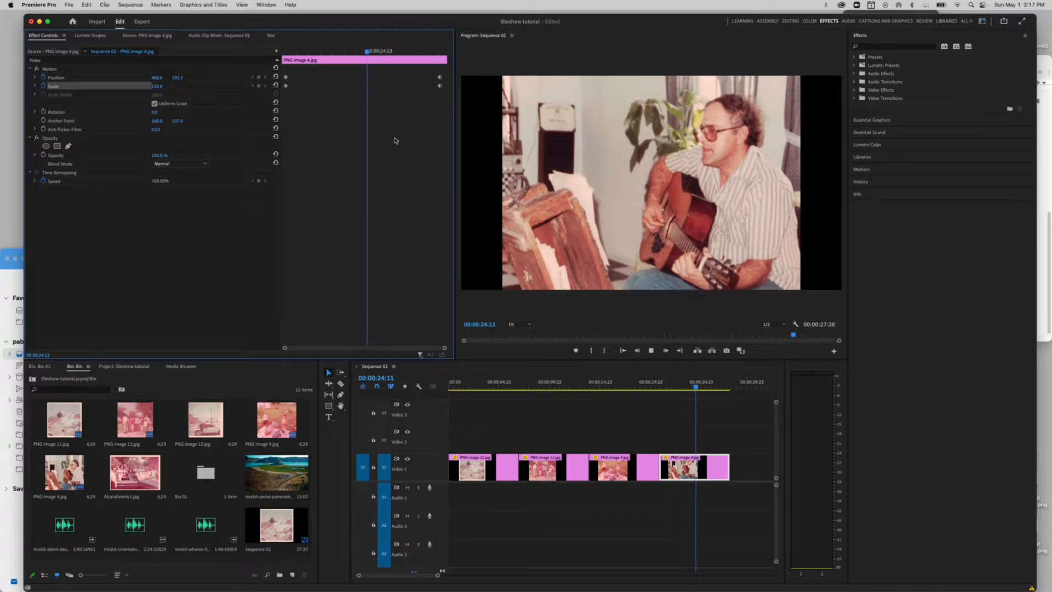
key(space)
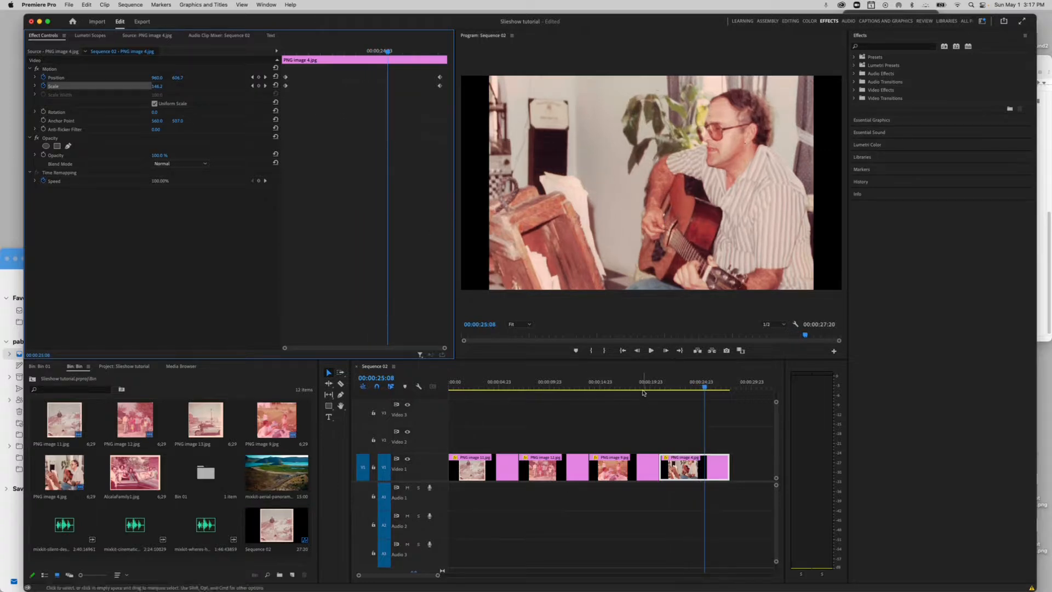
Deselect the clips and try to render the sequence with Render Effects In to Out, stopping the playback that follows.
click(644, 394)
click(567, 375)
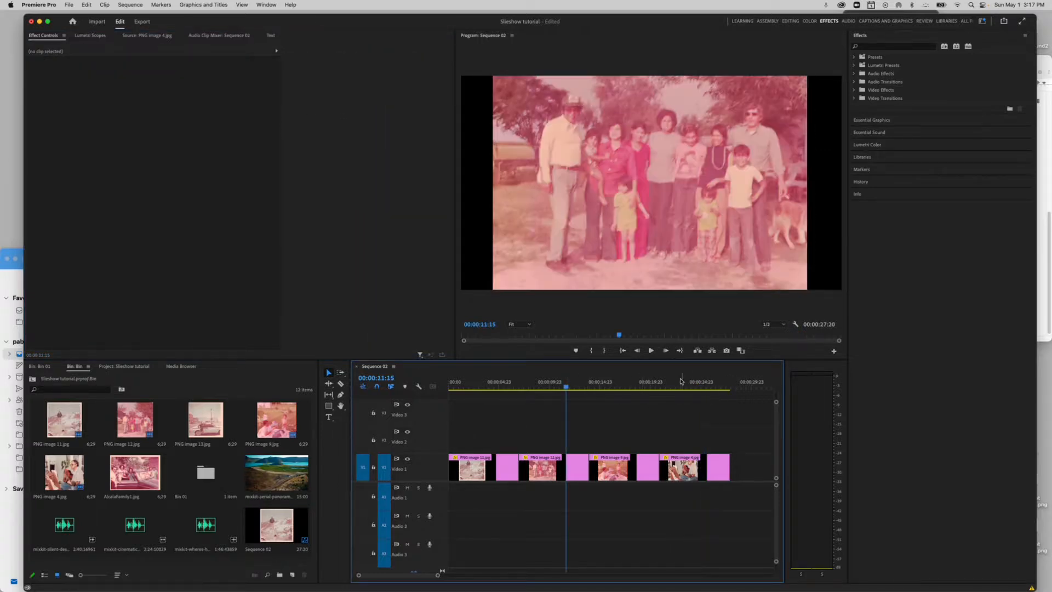
click(131, 5)
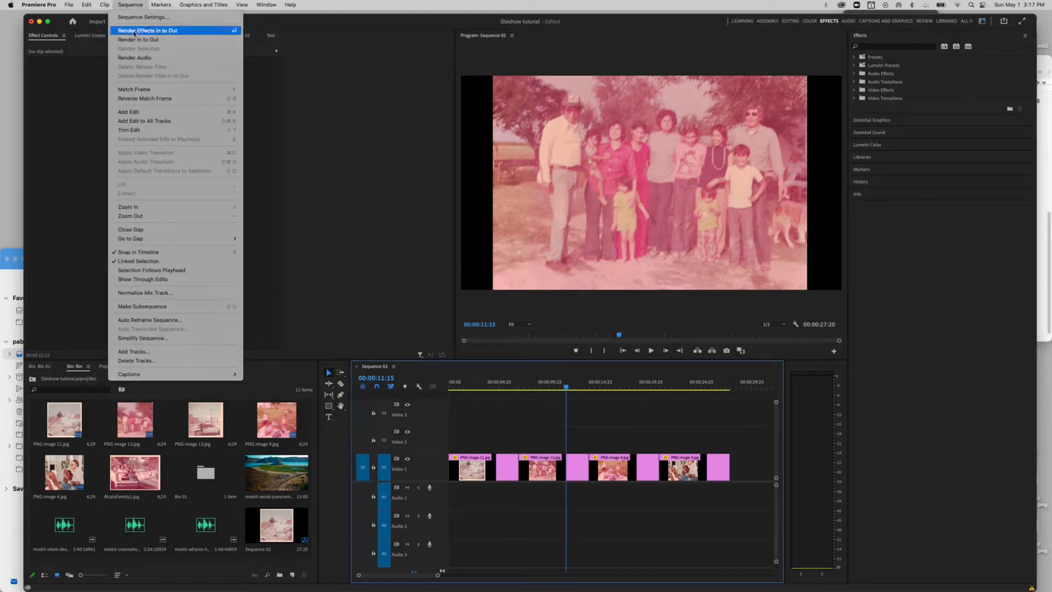
click(134, 30)
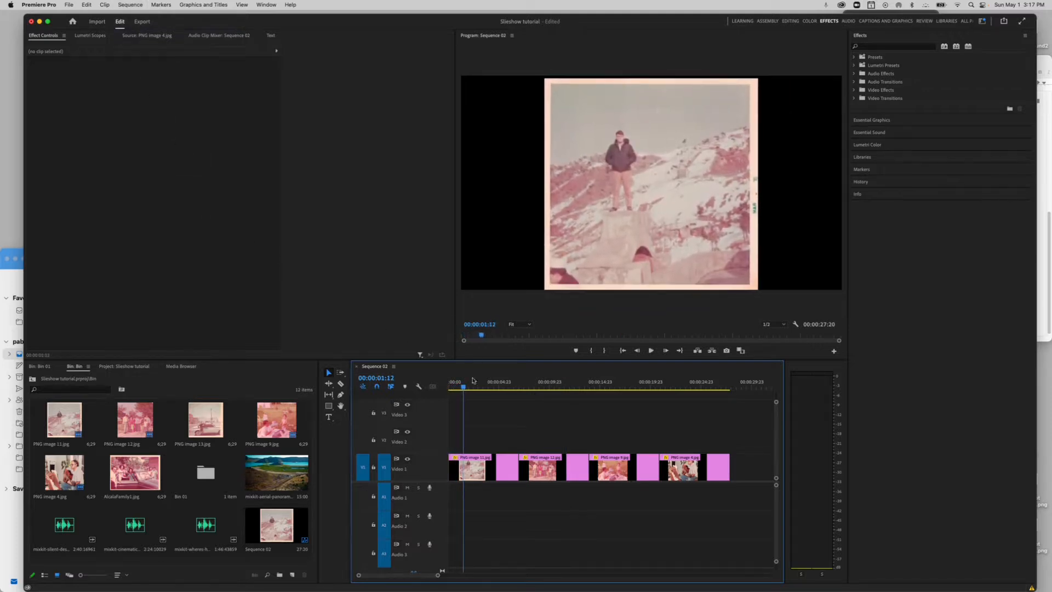
key(space)
Select all four photo clips on Video 1 and render the sequence with Render In to Out.
drag(481, 422, 707, 514)
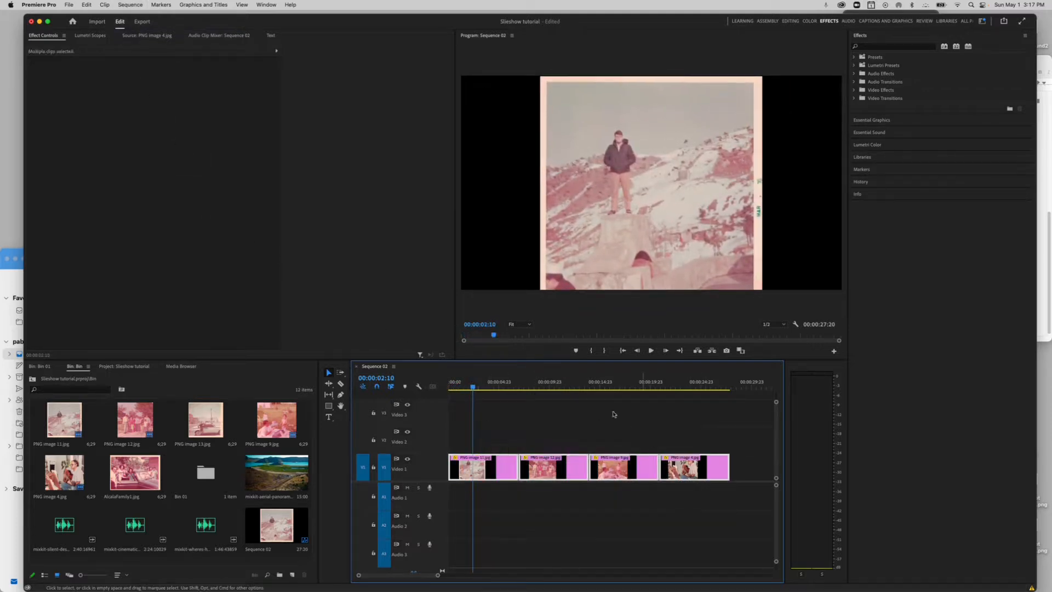
click(131, 4)
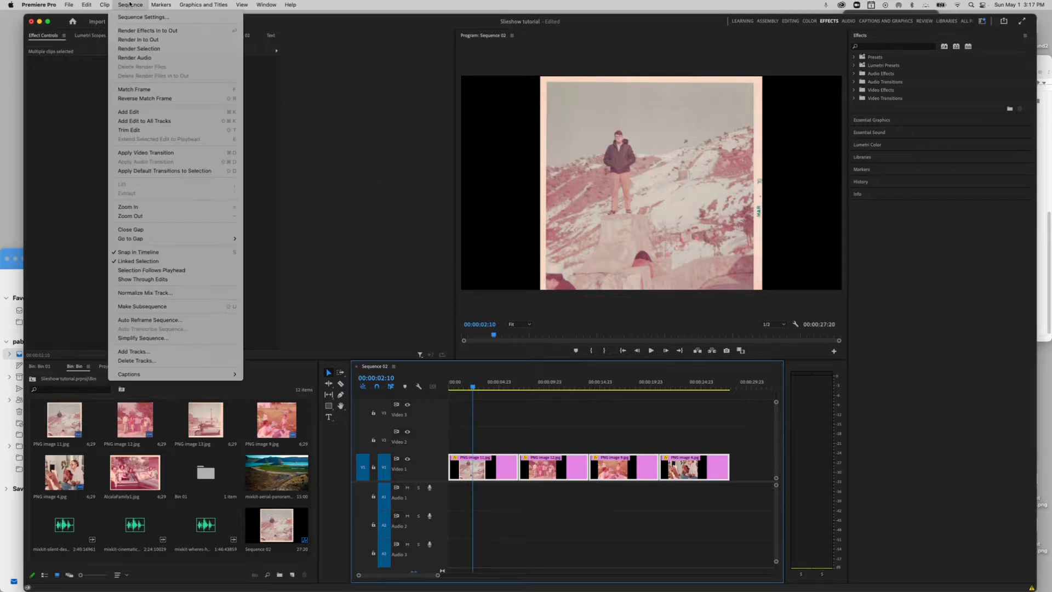
click(157, 40)
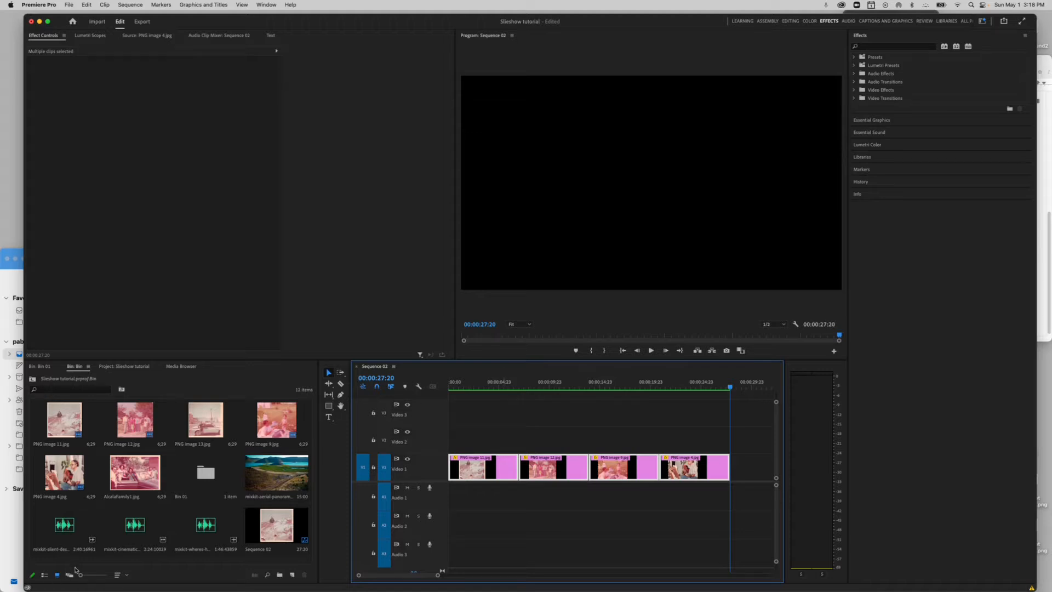
Place the mixkit cinematic jazz track at the start of Audio 1 and trim its end to the last photo clip's end.
click(126, 532)
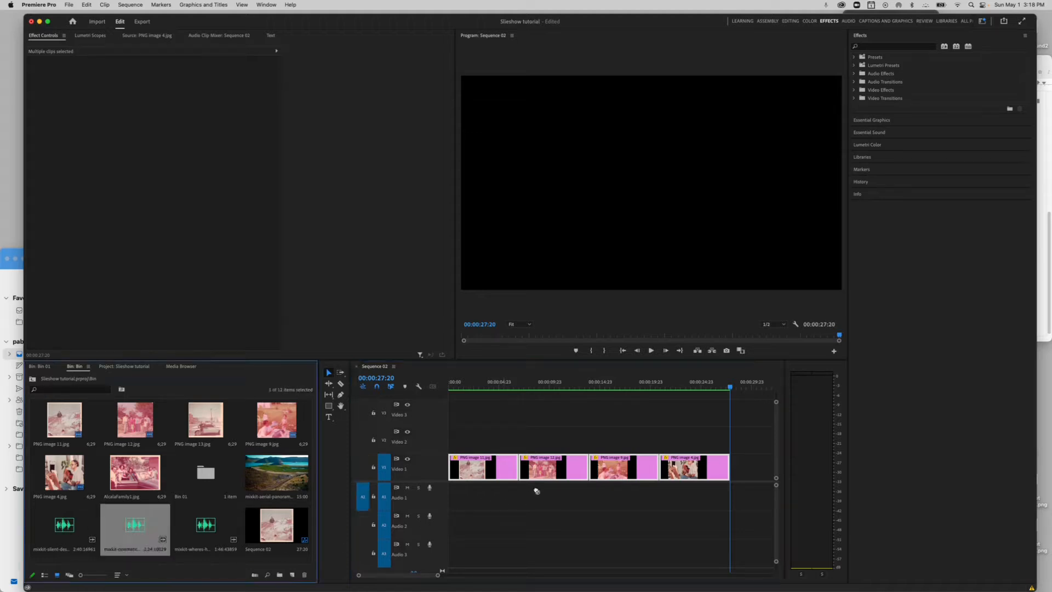
drag(536, 491, 431, 534)
drag(474, 577, 539, 571)
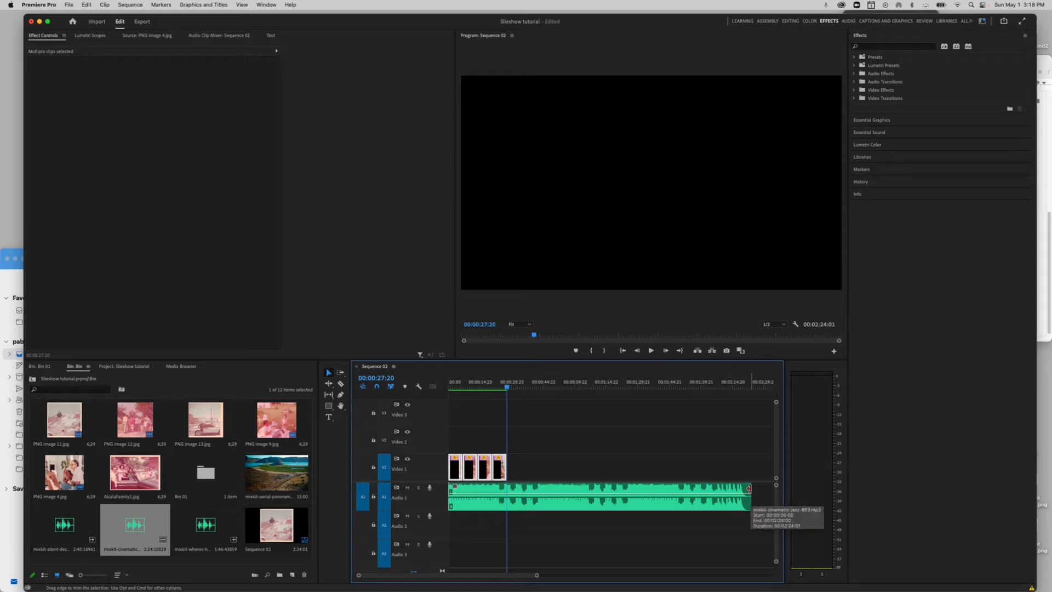
drag(749, 488, 728, 490)
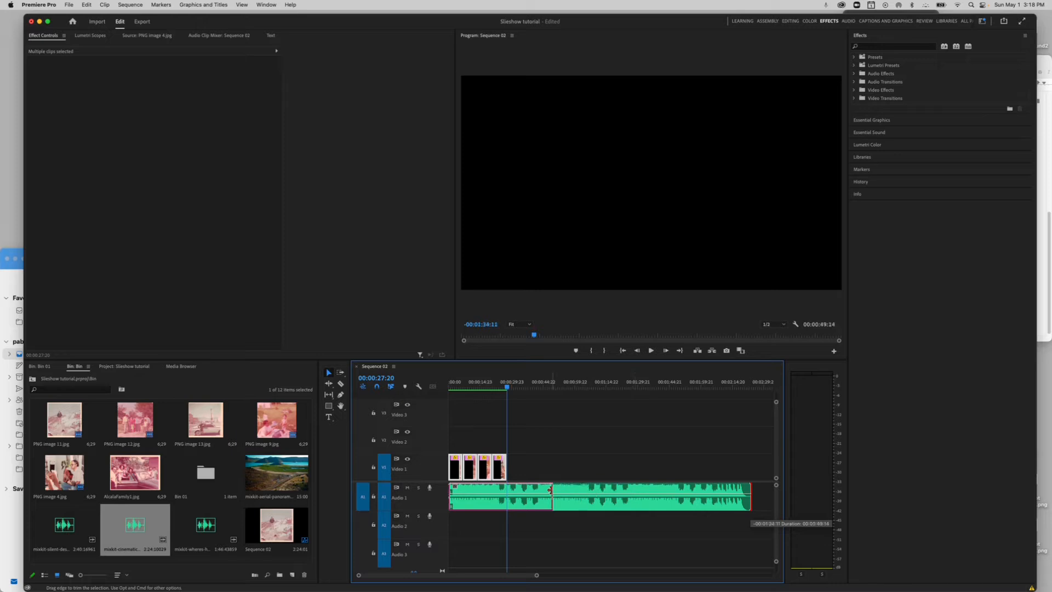
drag(519, 489, 506, 491)
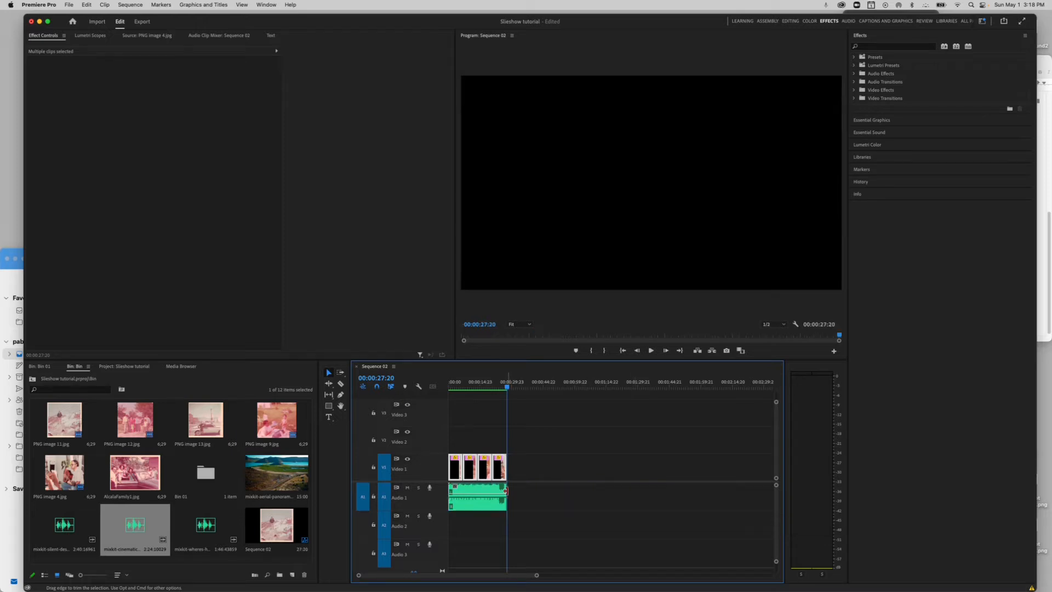
Preview the music from the sequence start and lower the Audio 1 clip's volume by about 21 dB.
drag(508, 388, 444, 387)
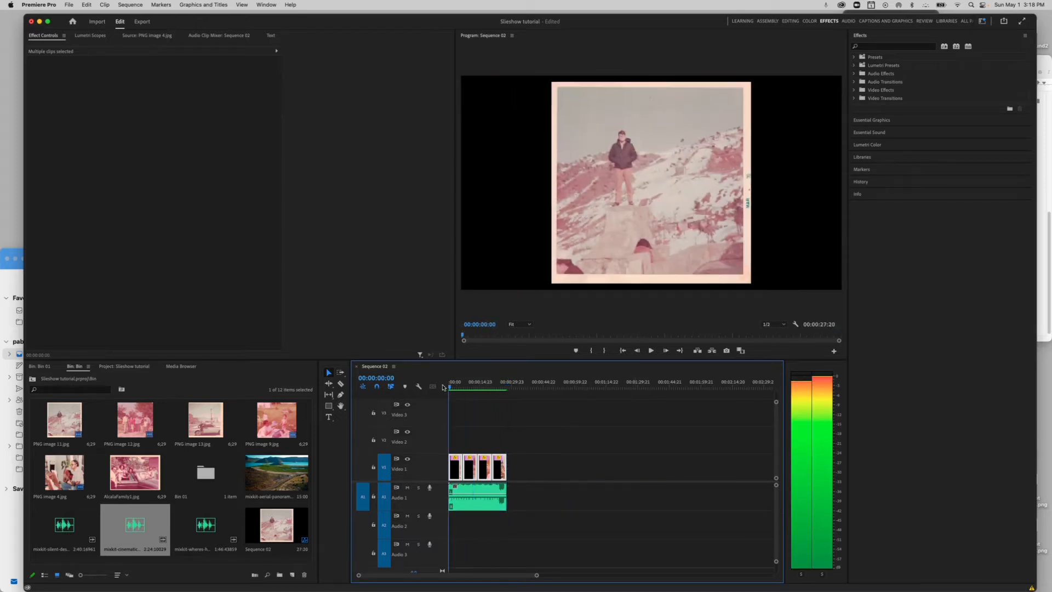
click(484, 497)
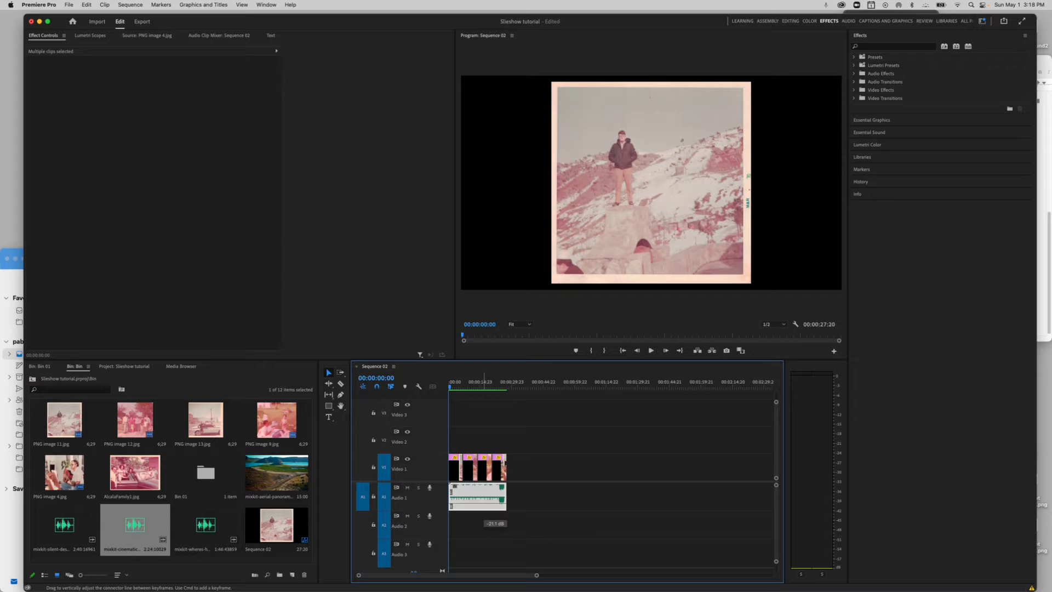
drag(484, 509, 484, 510)
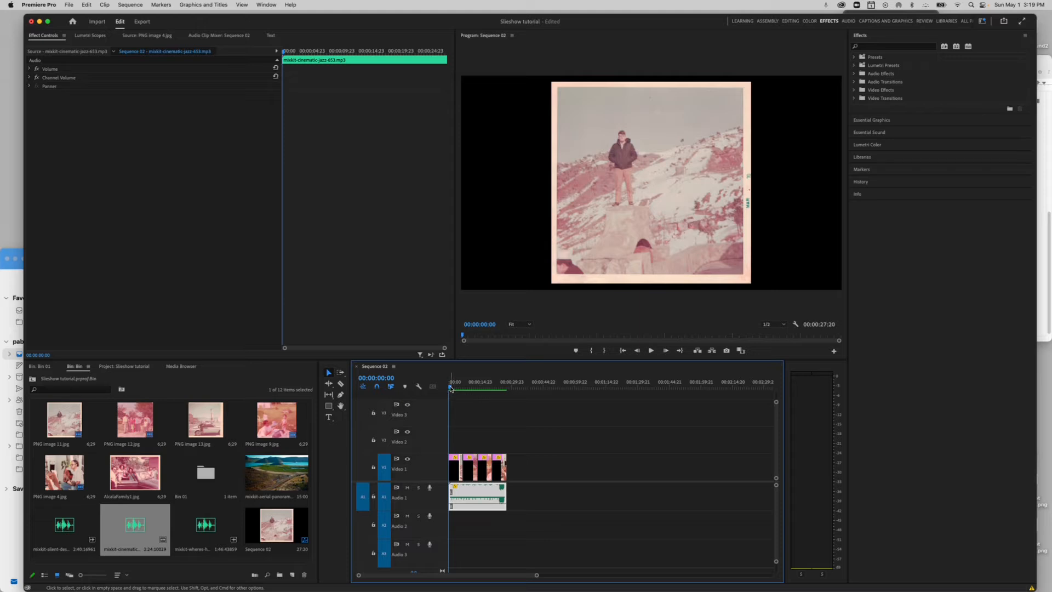
Play back the whole slideshow with its music from the beginning of the sequence.
drag(450, 388, 439, 390)
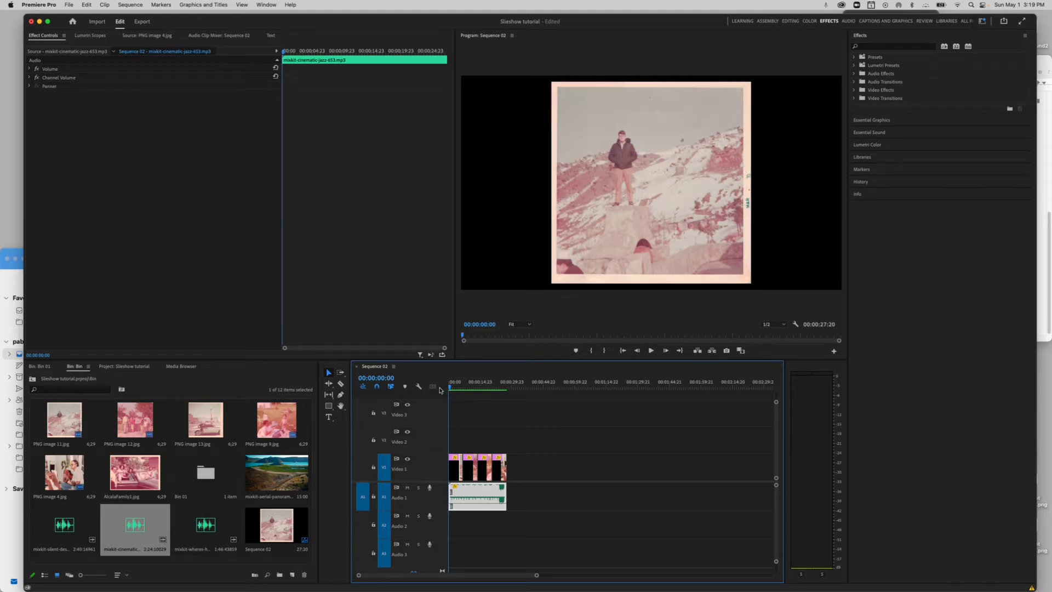
key(space)
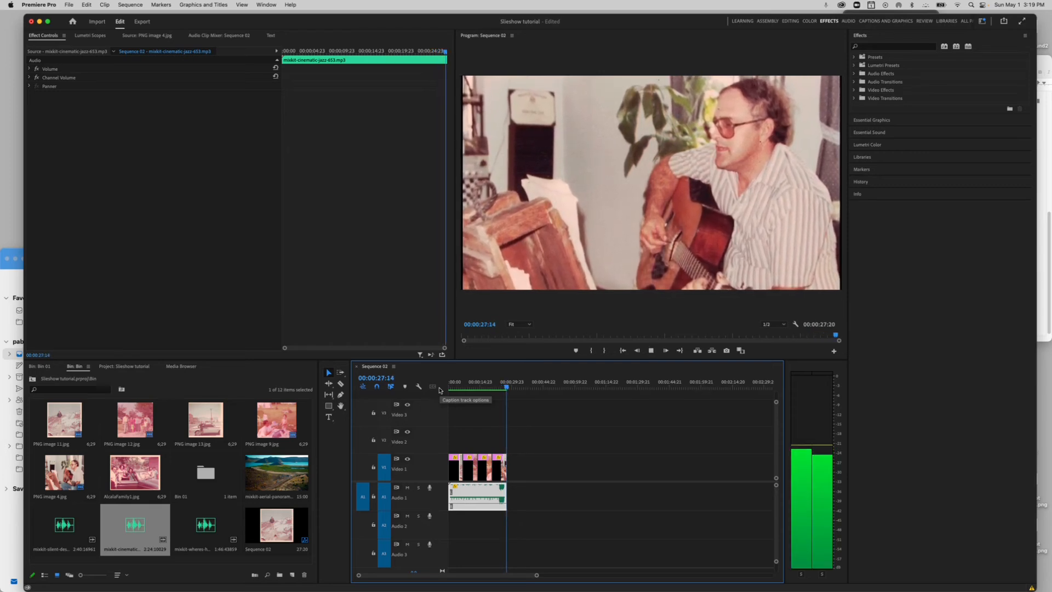
key(space)
key(space)
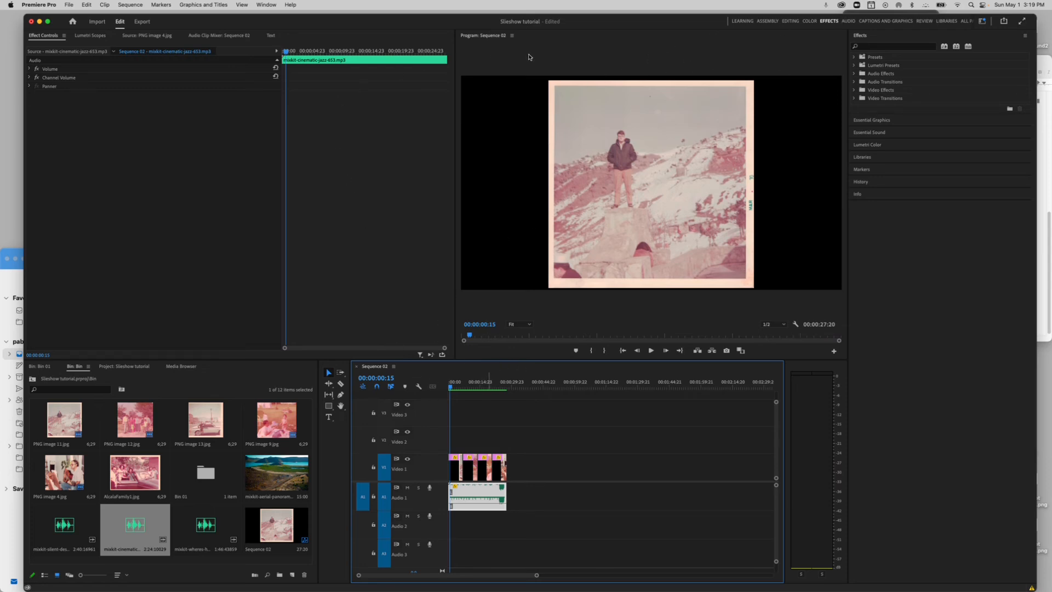
mouse_move(1041, 146)
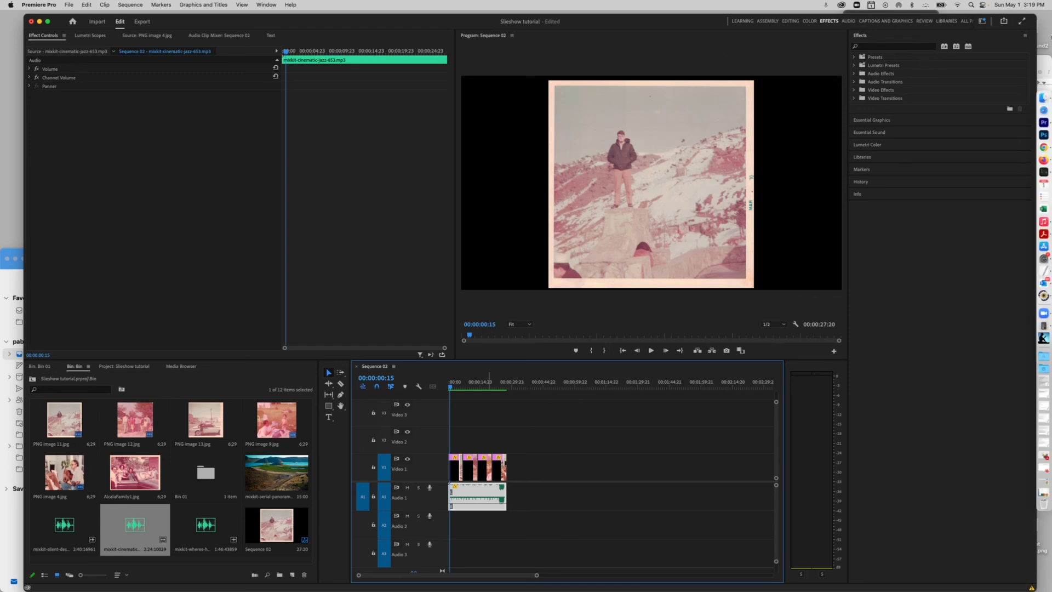
click(1041, 147)
click(602, 35)
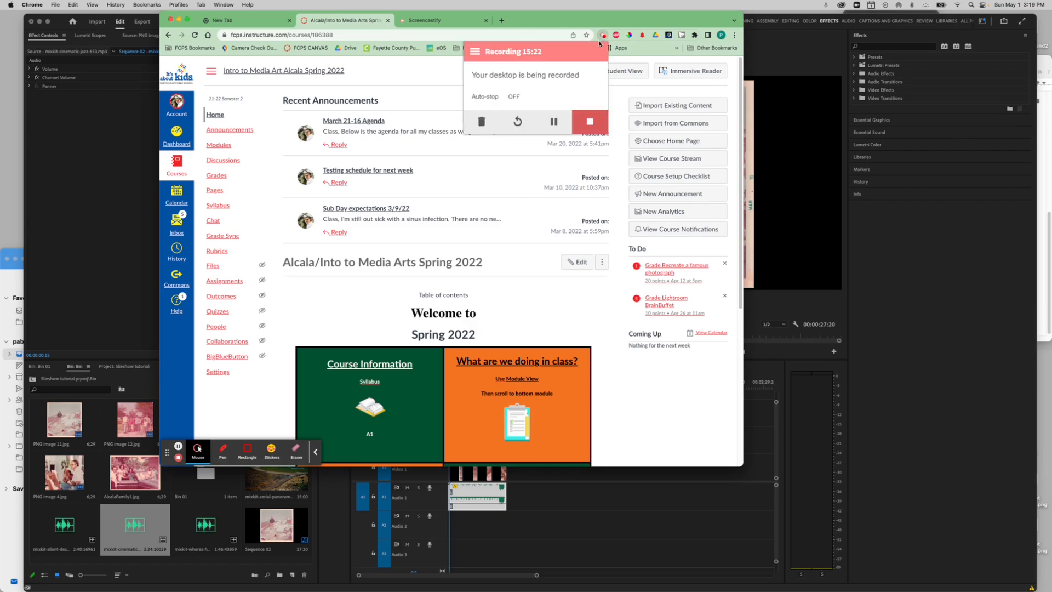